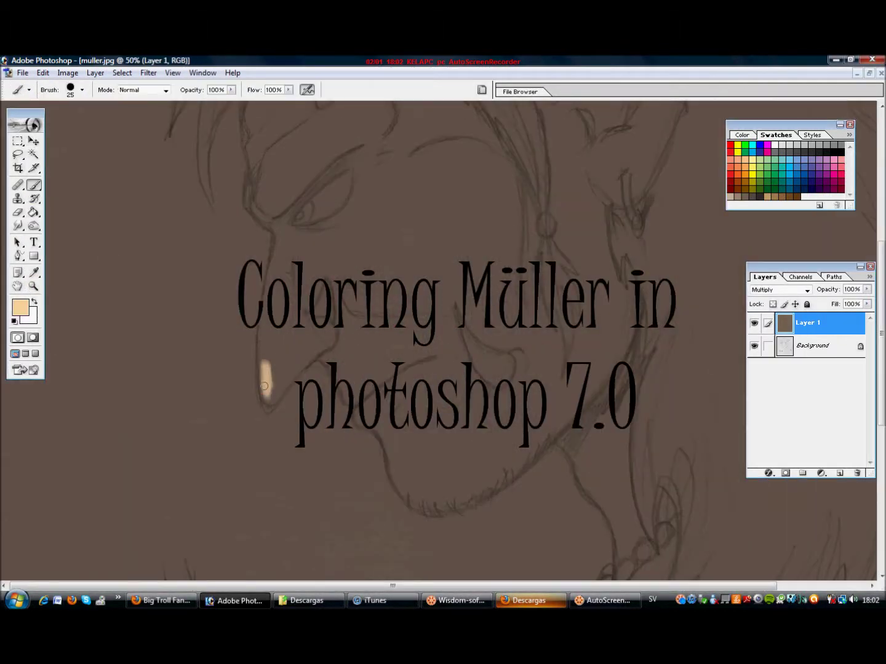
Paint the tan skin base over the nose and down toward the chin
{"action": "left_click_drag", "start_coordinate": [263, 385], "coordinate": [269, 347]}
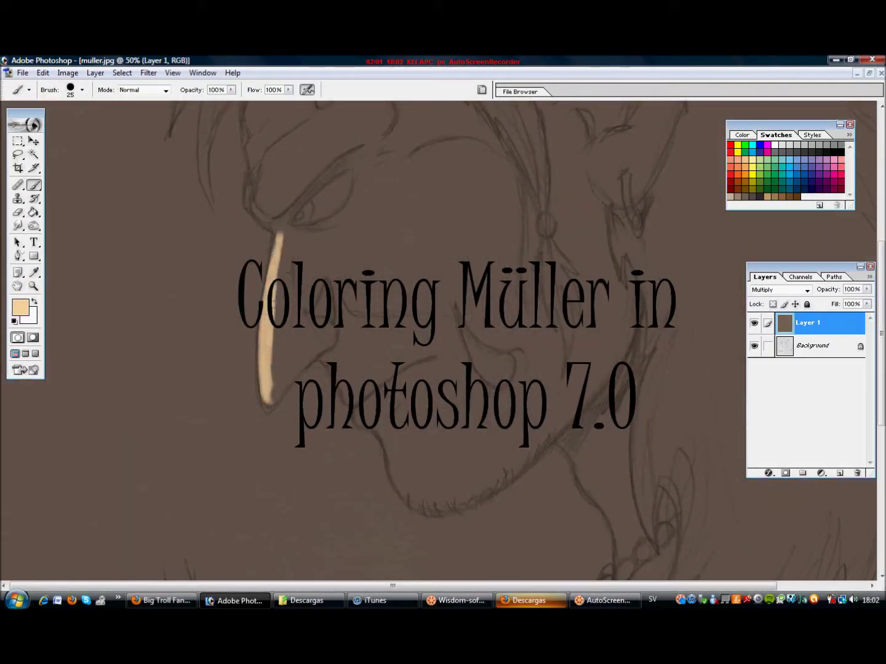
{"action": "mouse_move", "coordinate": [283, 377]}
{"action": "left_mouse_down"}
{"action": "mouse_move", "coordinate": [361, 408]}
{"action": "mouse_move", "coordinate": [375, 365]}
{"action": "mouse_move", "coordinate": [395, 458]}
{"action": "mouse_move", "coordinate": [415, 488]}
{"action": "mouse_move", "coordinate": [284, 238]}
{"action": "left_mouse_up"}
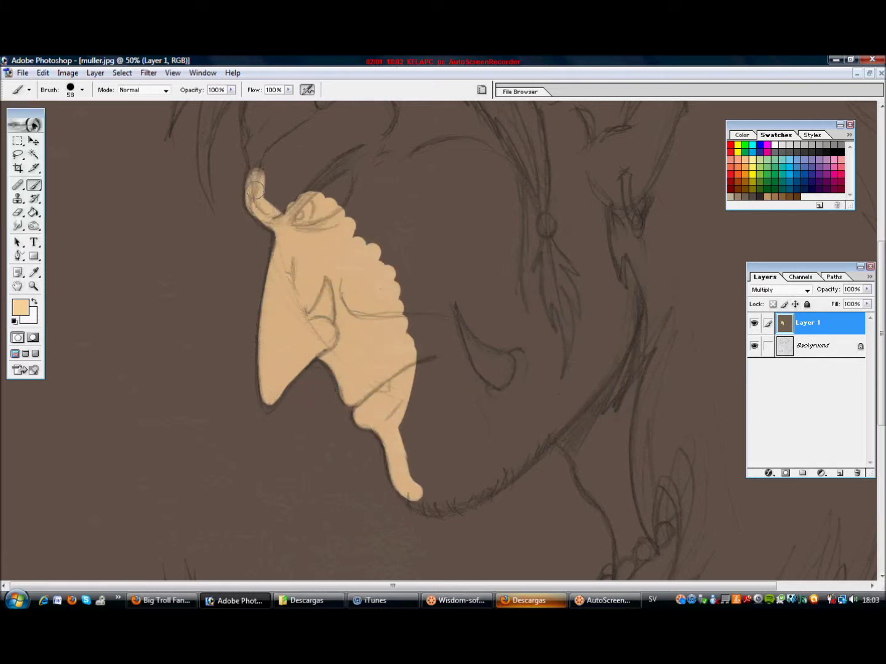
{"action": "left_click_drag", "start_coordinate": [252, 188], "coordinate": [277, 154]}
{"action": "mouse_move", "coordinate": [407, 489]}
{"action": "left_mouse_down"}
{"action": "mouse_move", "coordinate": [473, 500]}
{"action": "mouse_move", "coordinate": [424, 474]}
{"action": "mouse_move", "coordinate": [435, 505]}
{"action": "left_mouse_up"}
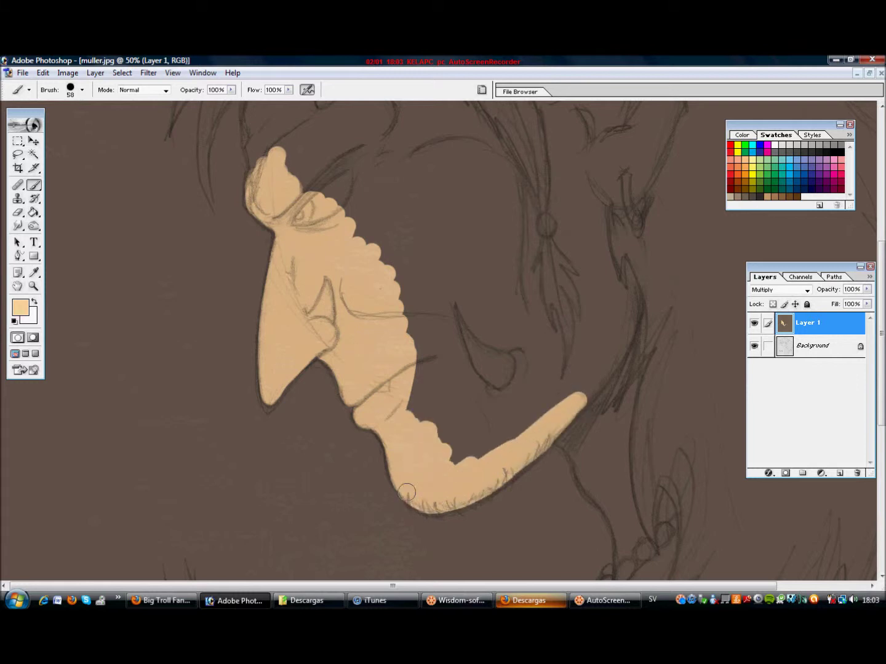
{"action": "left_click_drag", "start_coordinate": [569, 408], "coordinate": [431, 423]}
Cover the troll's face with broad tan strokes
{"action": "scroll", "coordinate": [553, 307], "scroll_direction": "down", "scroll_amount": 5}
{"action": "left_click_drag", "start_coordinate": [573, 308], "coordinate": [621, 456]}
{"action": "mouse_move", "coordinate": [572, 307]}
{"action": "left_mouse_down"}
{"action": "mouse_move", "coordinate": [640, 205]}
{"action": "mouse_move", "coordinate": [631, 532]}
{"action": "mouse_move", "coordinate": [683, 455]}
{"action": "left_mouse_up"}
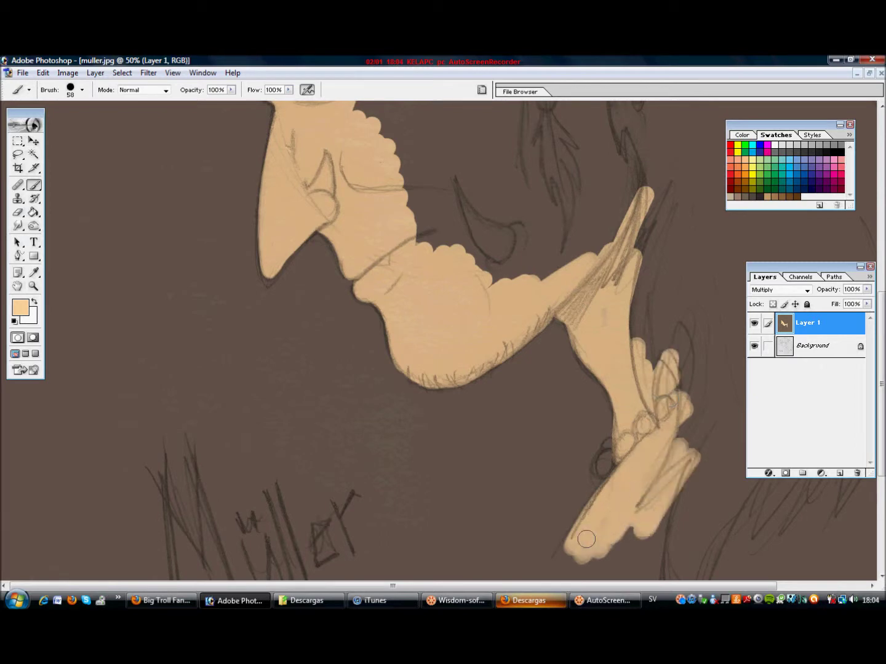
{"action": "scroll", "coordinate": [554, 368], "scroll_direction": "up", "scroll_amount": 10}
{"action": "scroll", "coordinate": [430, 369], "scroll_direction": "up", "scroll_amount": 4}
{"action": "mouse_move", "coordinate": [261, 393]}
{"action": "left_mouse_down"}
{"action": "mouse_move", "coordinate": [255, 374]}
{"action": "mouse_move", "coordinate": [271, 277]}
{"action": "mouse_move", "coordinate": [332, 249]}
{"action": "mouse_move", "coordinate": [529, 480]}
{"action": "left_mouse_up"}
{"action": "left_click_drag", "start_coordinate": [369, 271], "coordinate": [369, 474]}
Paint tan around the ear and down the neck
{"action": "key", "text": "z"}
{"action": "key", "text": "ctrl+minus"}
{"action": "key", "text": "ctrl+minus"}
{"action": "key", "text": "ctrl+minus"}
{"action": "key", "text": "b"}
{"action": "mouse_move", "coordinate": [409, 246]}
{"action": "left_mouse_down"}
{"action": "mouse_move", "coordinate": [486, 362]}
{"action": "mouse_move", "coordinate": [457, 316]}
{"action": "left_mouse_up"}
{"action": "key", "text": "z"}
{"action": "left_click", "coordinate": [482, 246]}
{"action": "key", "text": "b"}
{"action": "mouse_move", "coordinate": [439, 362]}
{"action": "left_mouse_down"}
{"action": "mouse_move", "coordinate": [484, 295]}
{"action": "mouse_move", "coordinate": [511, 512]}
{"action": "mouse_move", "coordinate": [492, 460]}
{"action": "mouse_move", "coordinate": [643, 191]}
{"action": "left_mouse_up"}
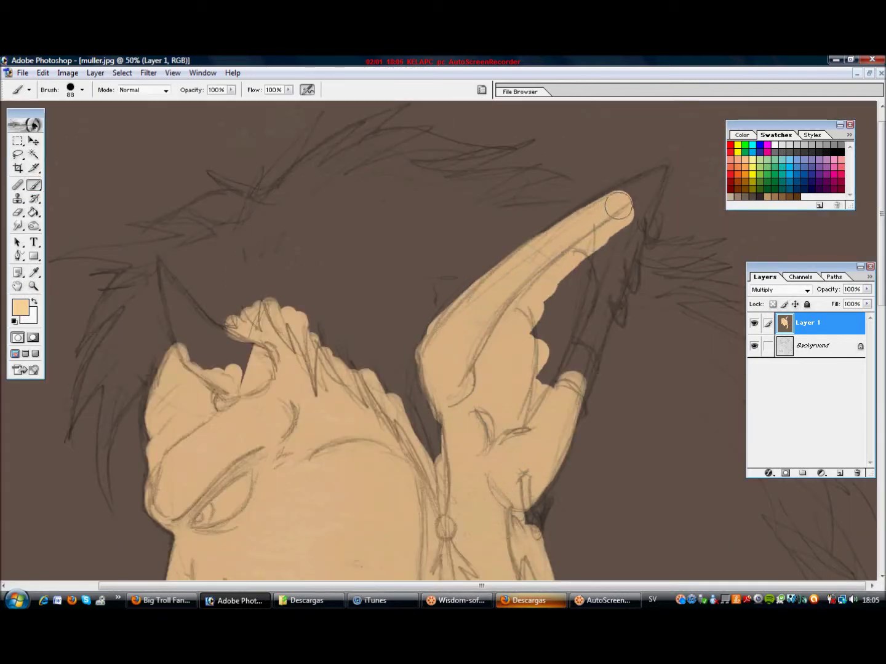
Fill the ear interior and tip with tan using a smaller brush, then view the whole image
{"action": "left_click", "coordinate": [81, 90]}
{"action": "left_click_drag", "start_coordinate": [72, 120], "coordinate": [60, 119]}
{"action": "mouse_move", "coordinate": [542, 381]}
{"action": "left_mouse_down"}
{"action": "mouse_move", "coordinate": [616, 286]}
{"action": "mouse_move", "coordinate": [652, 178]}
{"action": "left_mouse_up"}
{"action": "left_click_drag", "start_coordinate": [615, 247], "coordinate": [559, 369]}
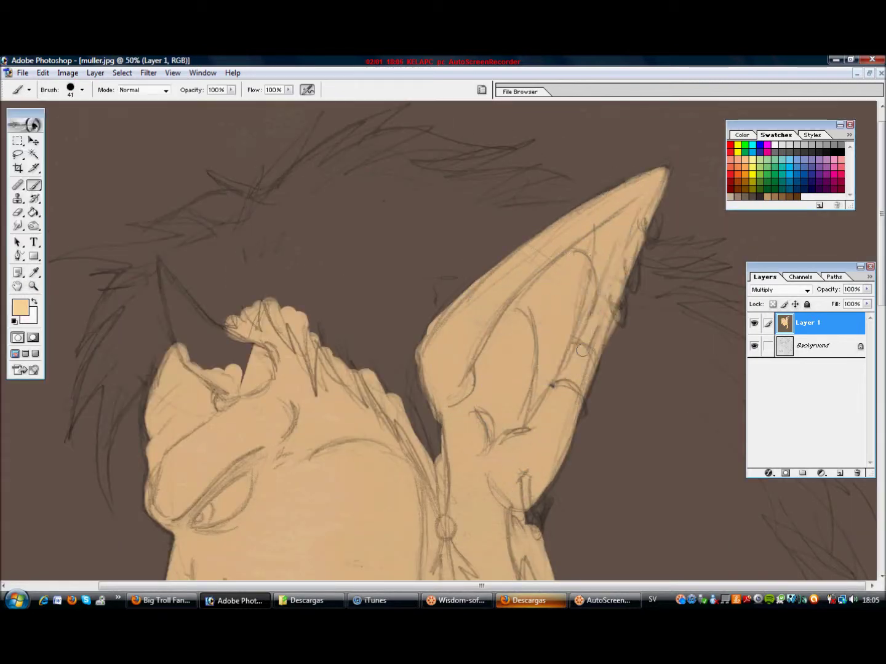
{"action": "key", "text": "z"}
{"action": "left_click", "coordinate": [223, 283], "text": "alt"}
{"action": "left_click", "coordinate": [33, 185]}
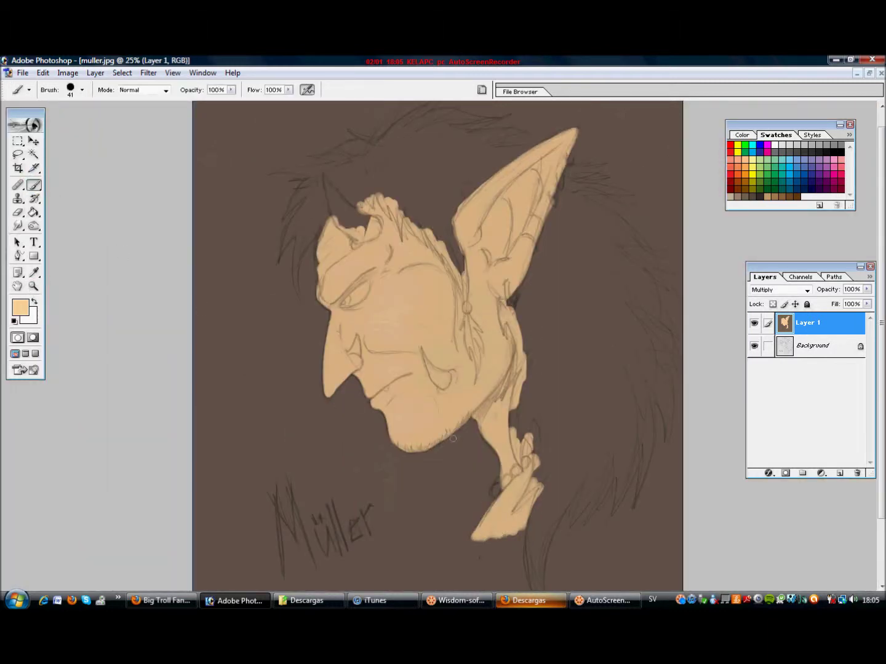
Pick a darker tan as the shading colour and zoom in on the face
{"action": "left_click", "coordinate": [868, 73]}
{"action": "left_click", "coordinate": [33, 272]}
{"action": "left_click", "coordinate": [20, 307]}
{"action": "left_click", "coordinate": [571, 219]}
{"action": "key", "text": "z"}
{"action": "left_click", "coordinate": [392, 337]}
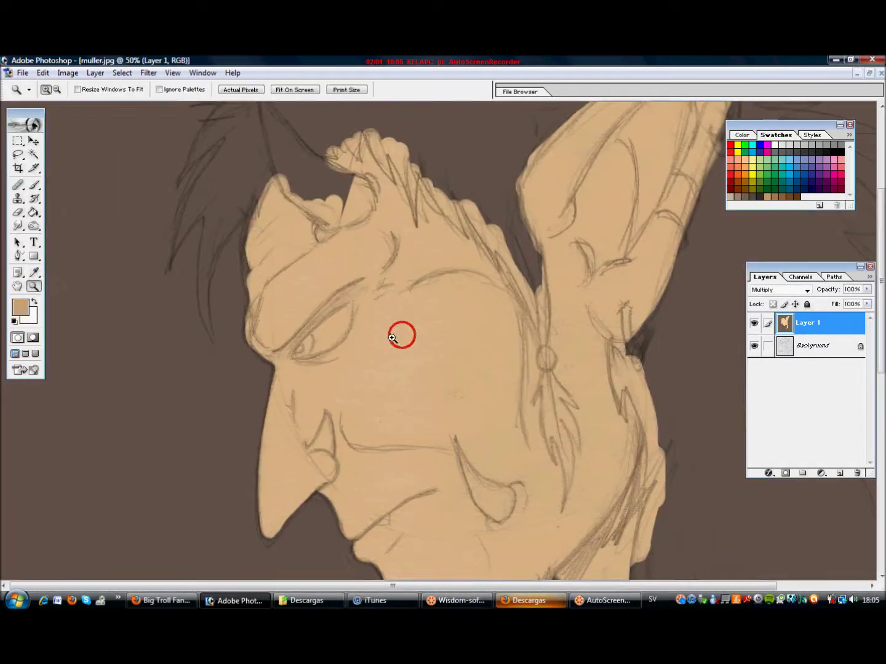
{"action": "key", "text": "b"}
Shade the brow, forehead, cheek edge and under the eye in darker tan
{"action": "left_click_drag", "start_coordinate": [424, 203], "coordinate": [407, 258]}
{"action": "left_click_drag", "start_coordinate": [388, 200], "coordinate": [344, 289]}
{"action": "left_click_drag", "start_coordinate": [246, 335], "coordinate": [264, 222]}
{"action": "left_click_drag", "start_coordinate": [237, 296], "coordinate": [246, 191]}
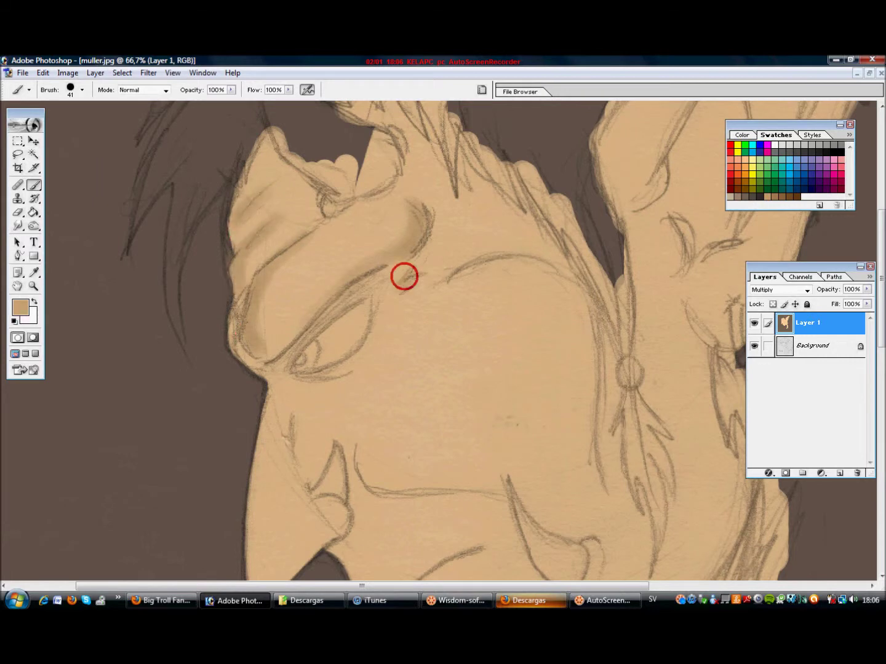
{"action": "mouse_move", "coordinate": [404, 276]}
{"action": "left_mouse_down"}
{"action": "mouse_move", "coordinate": [591, 369]}
{"action": "mouse_move", "coordinate": [594, 437]}
{"action": "left_mouse_up"}
{"action": "left_click_drag", "start_coordinate": [289, 379], "coordinate": [345, 369]}
Shade under the nose and along the jaw with darker tan
{"action": "scroll", "coordinate": [351, 229], "scroll_direction": "down", "scroll_amount": 5}
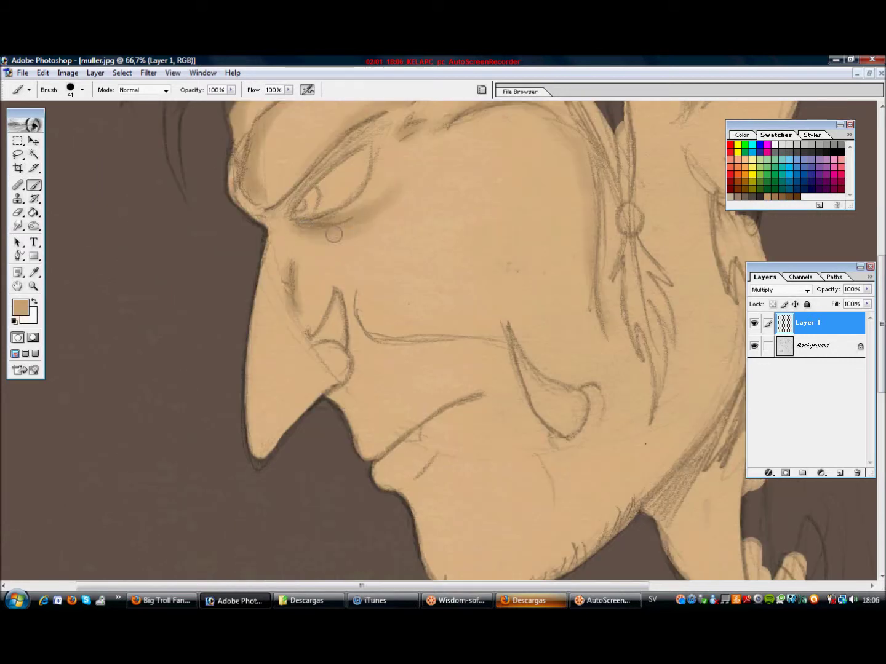
{"action": "left_click_drag", "start_coordinate": [391, 324], "coordinate": [509, 348]}
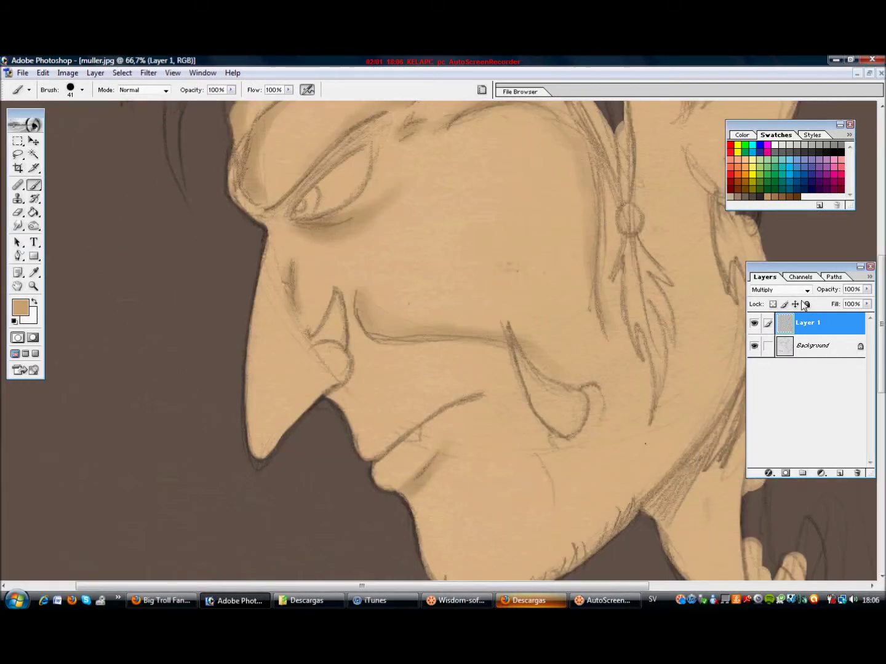
{"action": "scroll", "coordinate": [435, 460], "scroll_direction": "down", "scroll_amount": 5}
{"action": "left_click_drag", "start_coordinate": [411, 356], "coordinate": [442, 428]}
{"action": "left_click_drag", "start_coordinate": [551, 356], "coordinate": [561, 307]}
{"action": "left_click_drag", "start_coordinate": [382, 585], "coordinate": [514, 585]}
{"action": "left_click_drag", "start_coordinate": [541, 184], "coordinate": [493, 319]}
{"action": "left_click_drag", "start_coordinate": [529, 277], "coordinate": [470, 407]}
{"action": "mouse_move", "coordinate": [535, 252]}
{"action": "left_mouse_down"}
{"action": "mouse_move", "coordinate": [520, 375]}
{"action": "mouse_move", "coordinate": [535, 320]}
{"action": "left_mouse_up"}
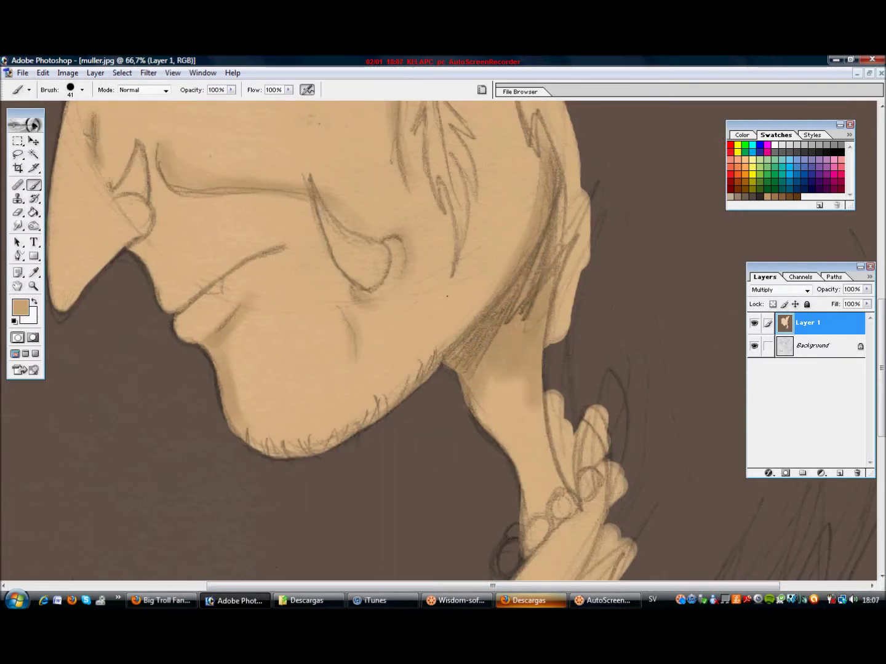
Shade along the neck and the edge of the ear
{"action": "left_click_drag", "start_coordinate": [665, 203], "coordinate": [468, 431]}
{"action": "left_click_drag", "start_coordinate": [652, 234], "coordinate": [535, 467]}
{"action": "left_click_drag", "start_coordinate": [617, 315], "coordinate": [511, 468]}
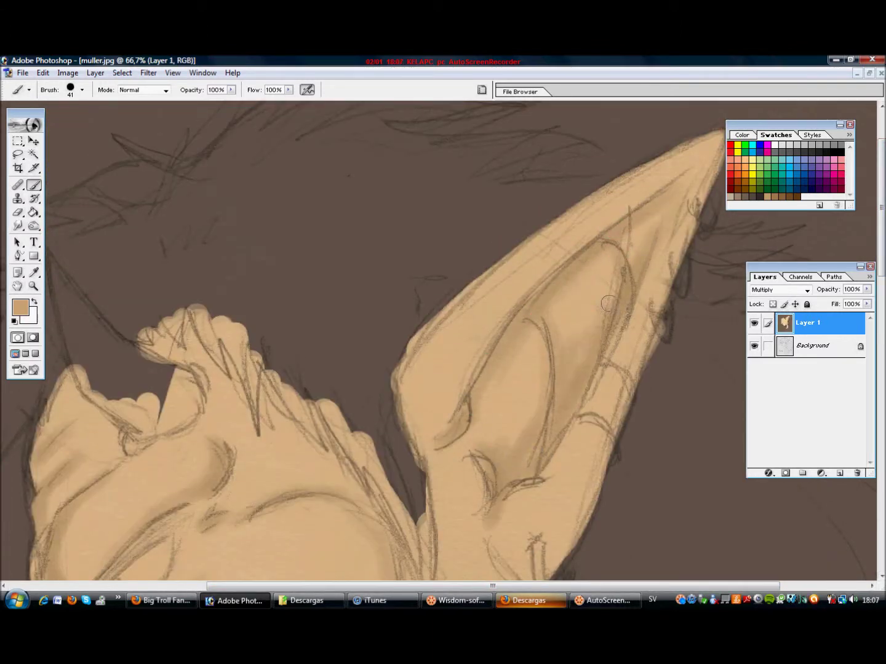
{"action": "scroll", "coordinate": [511, 430], "scroll_direction": "down", "scroll_amount": 3}
{"action": "scroll", "coordinate": [510, 431], "scroll_direction": "down", "scroll_amount": 5}
{"action": "left_click_drag", "start_coordinate": [716, 178], "coordinate": [881, 311]}
{"action": "scroll", "coordinate": [881, 311], "scroll_direction": "up", "scroll_amount": 2}
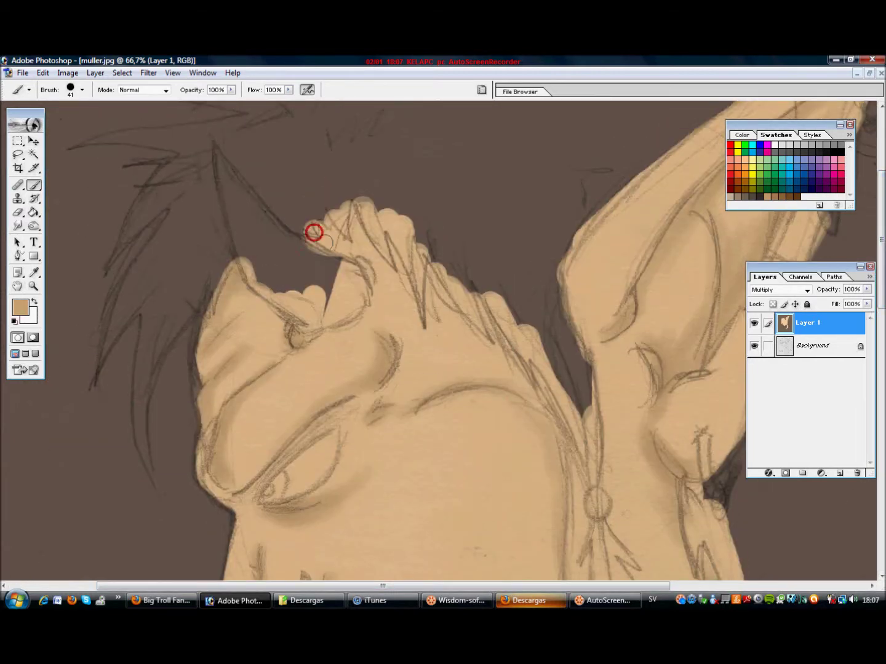
Zoom out to the whole portrait, zoom in on the eye, and sample a face colour
{"action": "left_click", "coordinate": [31, 286]}
{"action": "left_click", "coordinate": [90, 129], "text": "alt"}
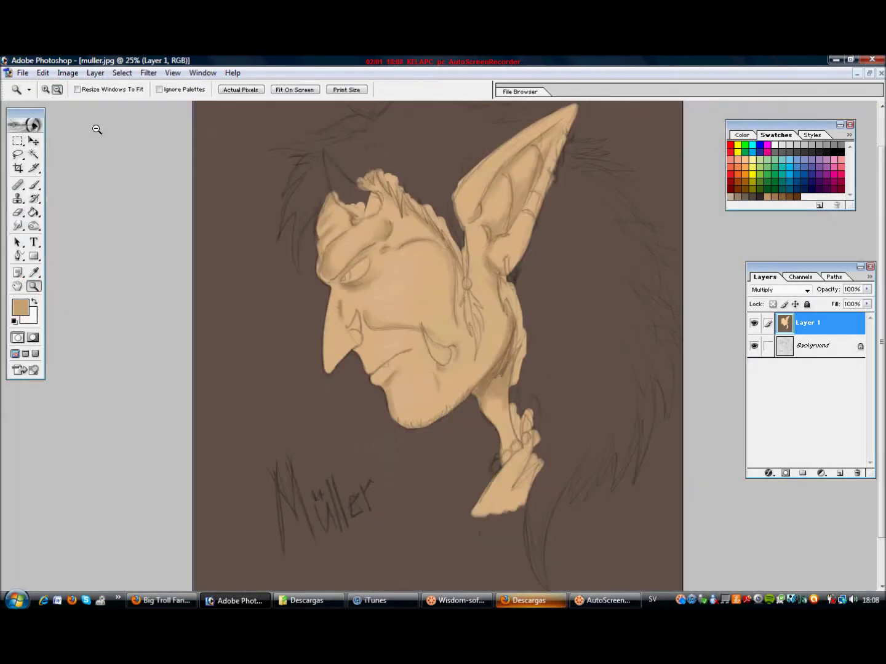
{"action": "left_click", "coordinate": [385, 331]}
{"action": "key", "text": "i"}
{"action": "left_click", "coordinate": [20, 307]}
Shade over the eyelid in the sampled brown
{"action": "key", "text": "Return"}
{"action": "key", "text": "b"}
{"action": "left_click", "coordinate": [82, 90]}
{"action": "mouse_move", "coordinate": [308, 354]}
{"action": "left_mouse_down"}
{"action": "mouse_move", "coordinate": [443, 228]}
{"action": "mouse_move", "coordinate": [430, 303]}
{"action": "left_mouse_up"}
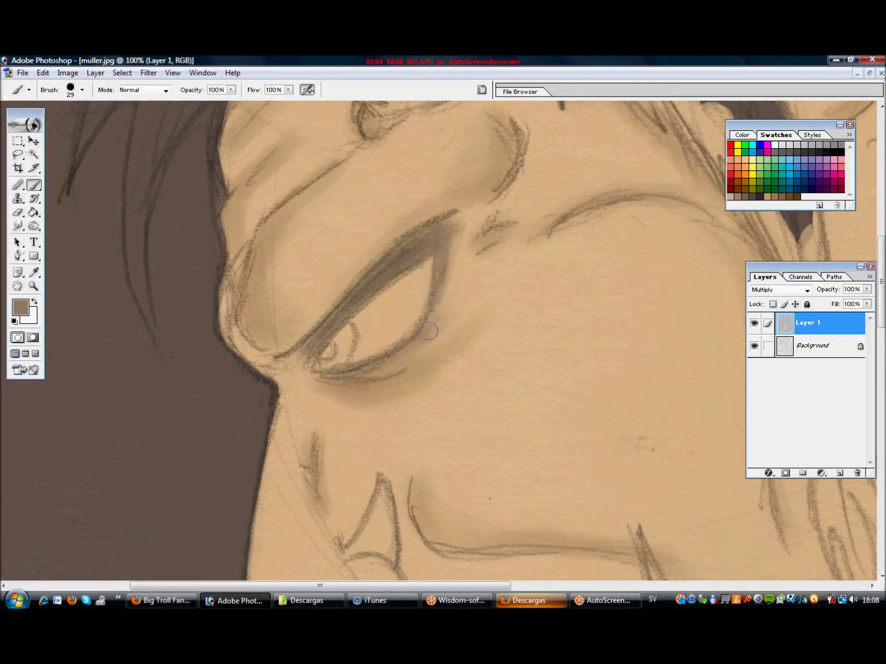
Paint the white of the eye with a smaller brush in the light colour
{"action": "left_click", "coordinate": [42, 72]}
{"action": "left_click", "coordinate": [81, 90]}
{"action": "key", "text": "x"}
{"action": "left_click_drag", "start_coordinate": [29, 121], "coordinate": [26, 120]}
{"action": "left_click_drag", "start_coordinate": [323, 363], "coordinate": [364, 317]}
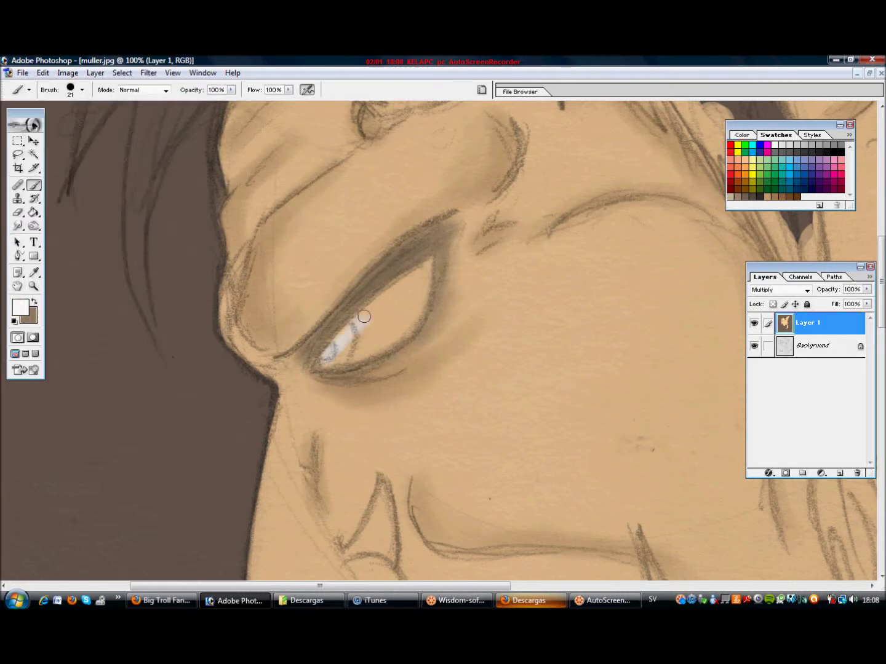
{"action": "mouse_move", "coordinate": [324, 358]}
{"action": "left_mouse_down"}
{"action": "mouse_move", "coordinate": [418, 303]}
{"action": "mouse_move", "coordinate": [336, 346]}
{"action": "mouse_move", "coordinate": [402, 273]}
{"action": "left_mouse_up"}
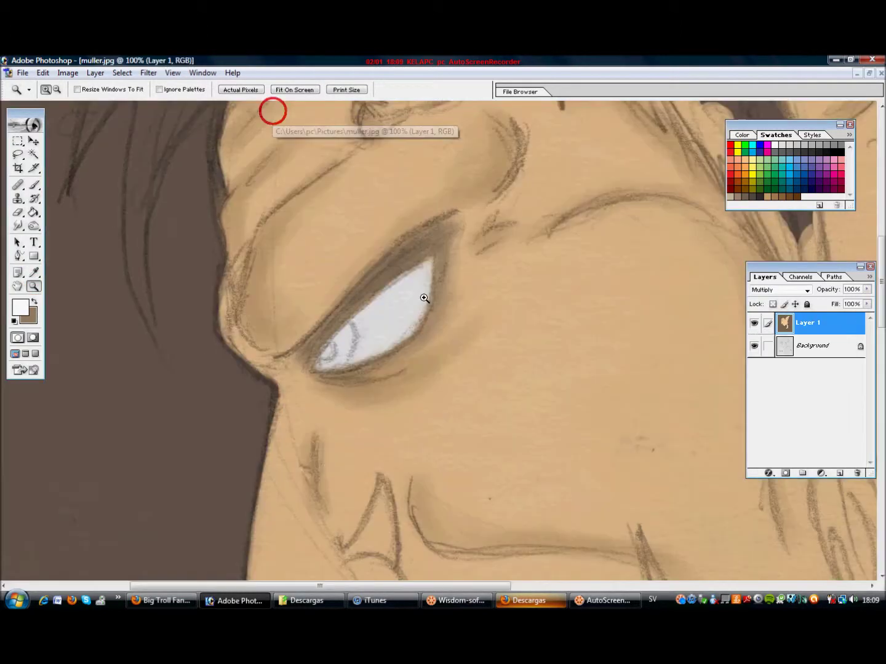
Paint a blue-grey iris and a black pupil in the eye
{"action": "left_click", "coordinate": [20, 307]}
{"action": "left_click", "coordinate": [568, 243]}
{"action": "key", "text": "b"}
{"action": "left_click_drag", "start_coordinate": [339, 345], "coordinate": [347, 330]}
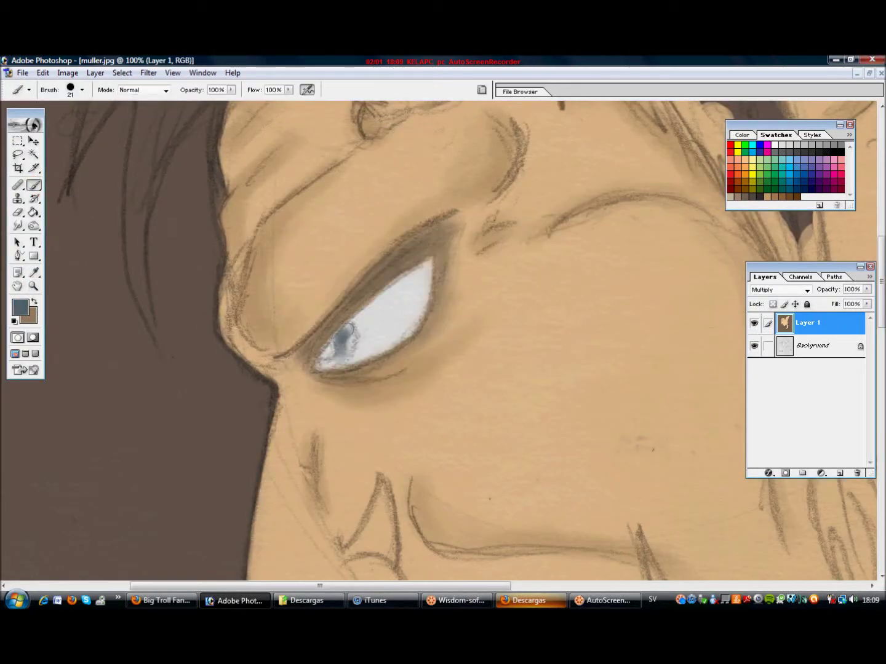
{"action": "left_click", "coordinate": [35, 302]}
{"action": "left_click", "coordinate": [69, 90]}
{"action": "left_click_drag", "start_coordinate": [326, 353], "coordinate": [334, 346]}
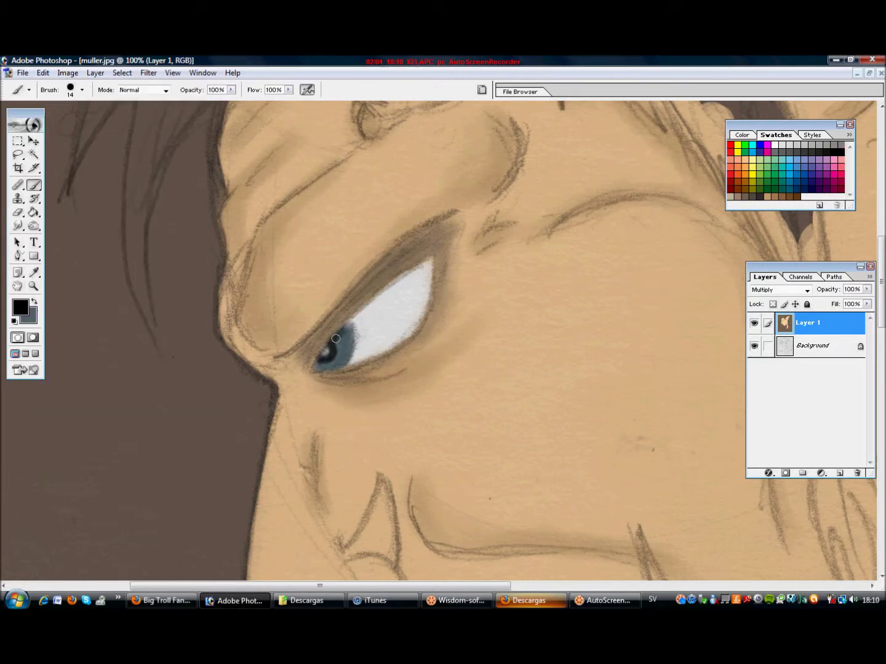
Darken the iris rim with a dark blue-grey and a finer brush
{"action": "key", "text": "x"}
{"action": "left_click", "coordinate": [20, 306]}
{"action": "left_click", "coordinate": [564, 245]}
{"action": "left_click", "coordinate": [70, 90]}
{"action": "left_click_drag", "start_coordinate": [25, 125], "coordinate": [21, 124]}
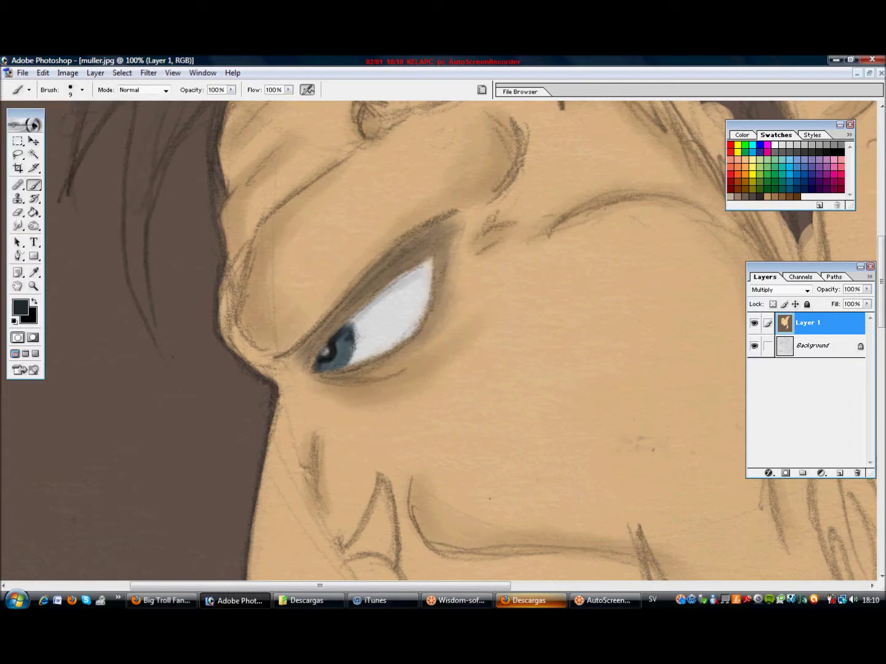
Zoom out to the whole head, then zoom in close on the eye
{"action": "key", "text": "z"}
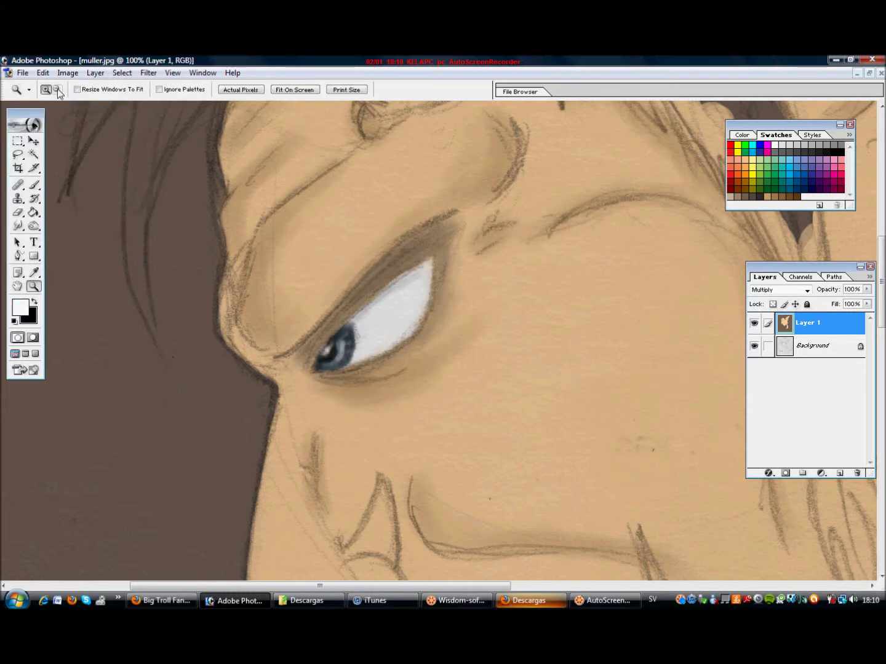
{"action": "left_click", "coordinate": [396, 362], "text": "alt"}
{"action": "left_click", "coordinate": [134, 190], "text": "alt"}
{"action": "left_click", "coordinate": [372, 344]}
{"action": "left_click_drag", "start_coordinate": [290, 307], "coordinate": [385, 369]}
Outline the upper and lower eyelids in brown, then darken them in black
{"action": "left_click", "coordinate": [20, 308]}
{"action": "left_click", "coordinate": [475, 396]}
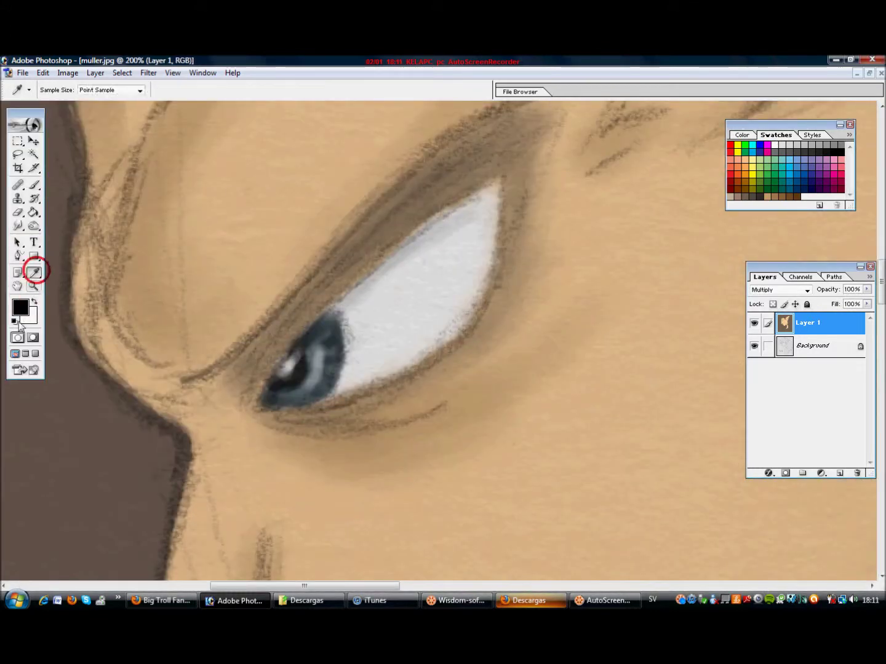
{"action": "left_click", "coordinate": [567, 243]}
{"action": "left_click", "coordinate": [34, 185]}
{"action": "mouse_move", "coordinate": [262, 397]}
{"action": "left_mouse_down"}
{"action": "mouse_move", "coordinate": [330, 303]}
{"action": "mouse_move", "coordinate": [499, 186]}
{"action": "left_mouse_up"}
{"action": "mouse_move", "coordinate": [265, 376]}
{"action": "left_mouse_down"}
{"action": "mouse_move", "coordinate": [480, 313]}
{"action": "mouse_move", "coordinate": [506, 191]}
{"action": "left_mouse_up"}
{"action": "key", "text": "d"}
{"action": "left_click_drag", "start_coordinate": [437, 422], "coordinate": [288, 417]}
Undo the stray light stroke on the nose and pick peach with a larger brush
{"action": "key", "text": "z"}
{"action": "left_click", "coordinate": [458, 326], "text": "alt"}
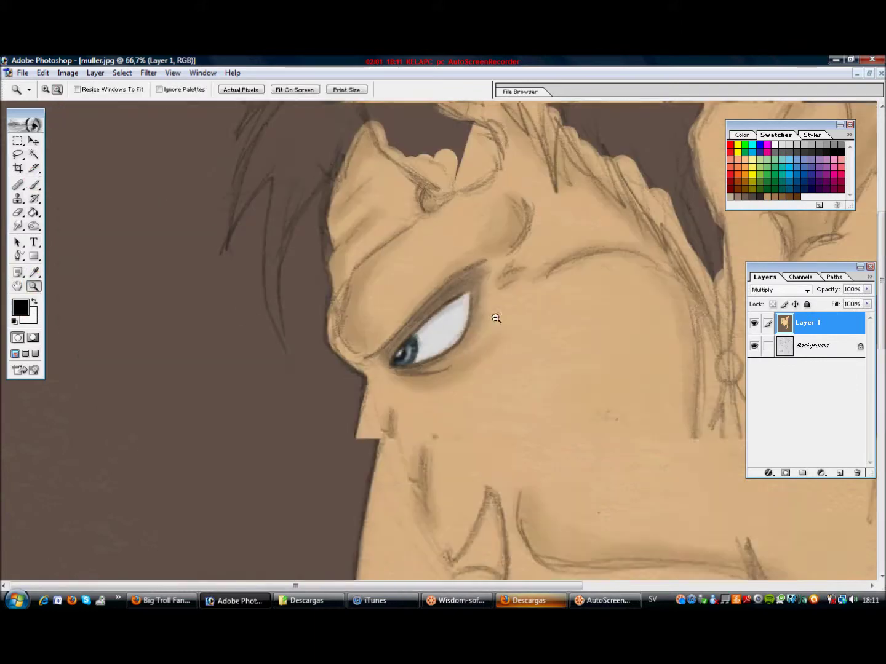
{"action": "key", "text": "b"}
{"action": "key", "text": "x"}
{"action": "left_click", "coordinate": [82, 89]}
{"action": "key", "text": "ctrl+z"}
{"action": "left_click", "coordinate": [20, 307]}
{"action": "left_click", "coordinate": [557, 243]}
{"action": "key", "text": "bracketright"}
{"action": "key", "text": "bracketright"}
{"action": "key", "text": "bracketright"}
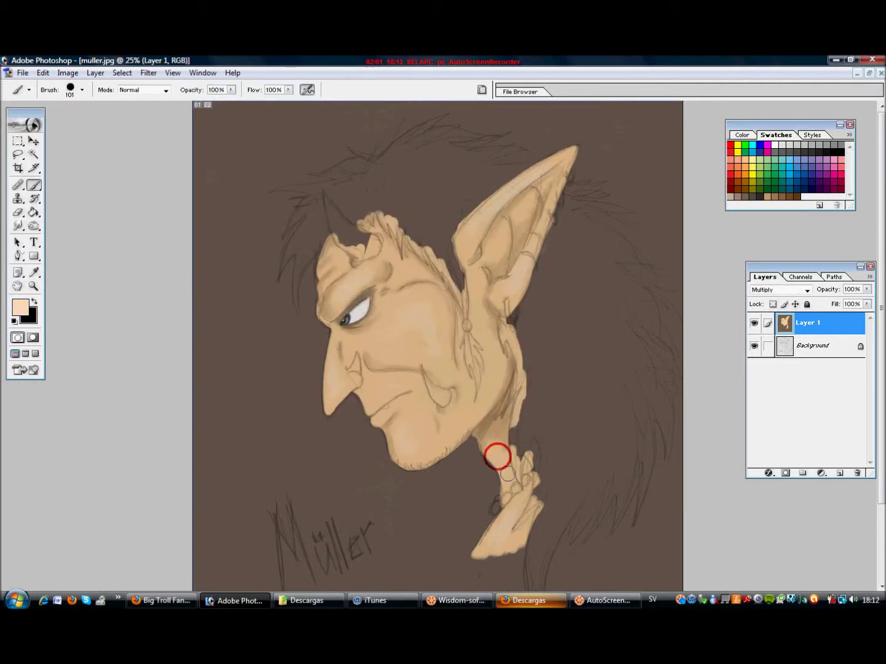
Pick a tan paint colour from the face and set a smaller brush
{"action": "left_click", "coordinate": [34, 273]}
{"action": "key", "text": "x"}
{"action": "left_click", "coordinate": [20, 307]}
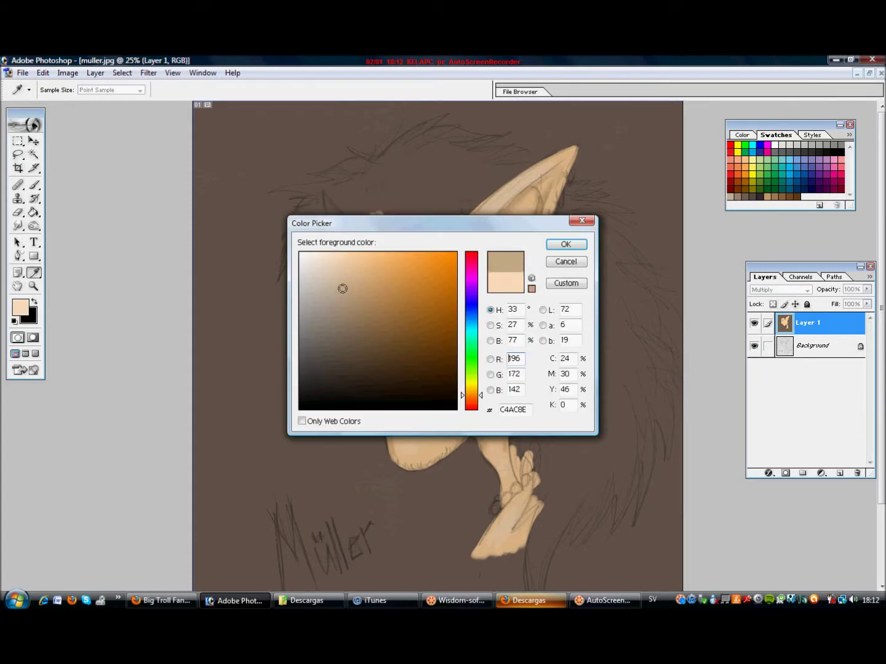
{"action": "left_click", "coordinate": [565, 244]}
{"action": "key", "text": "b"}
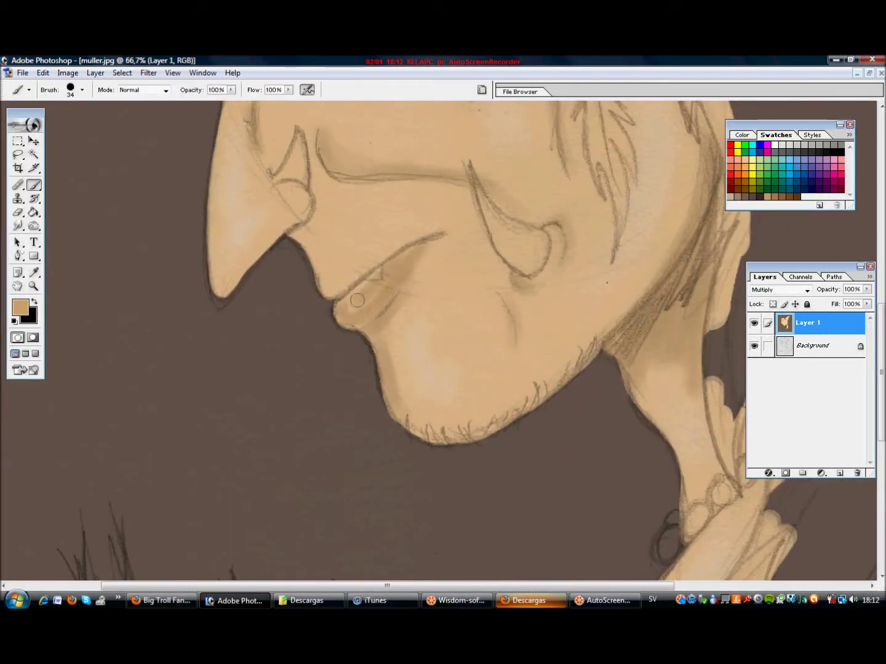
{"action": "left_click", "coordinate": [81, 90]}
{"action": "left_click", "coordinate": [31, 119]}
{"action": "key", "text": "Return"}
Switch to white and paint a small tooth at the mouth
{"action": "key", "text": "d"}
{"action": "key", "text": "x"}
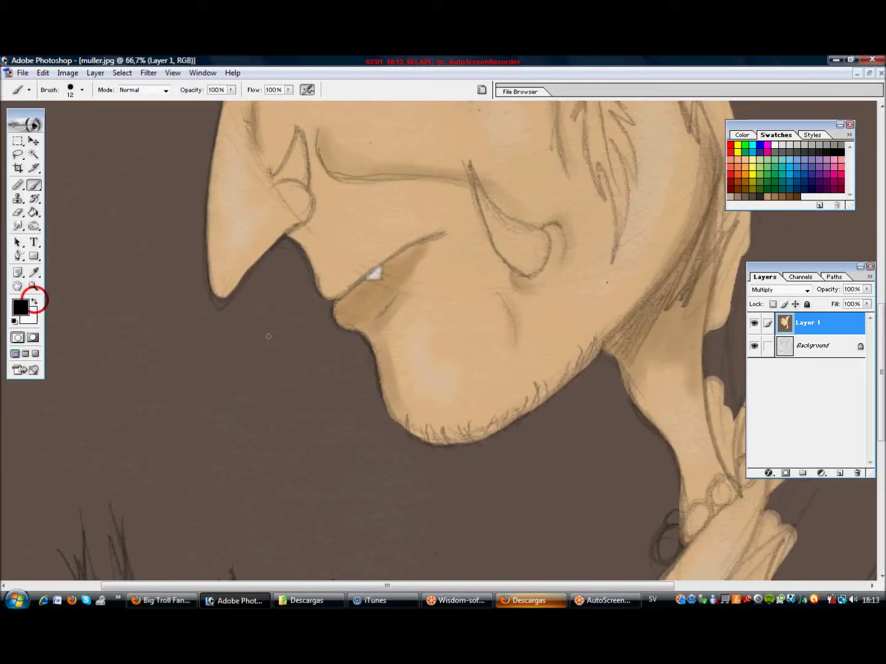
{"action": "key", "text": "bracketleft"}
{"action": "left_click", "coordinate": [346, 295], "text": "alt"}
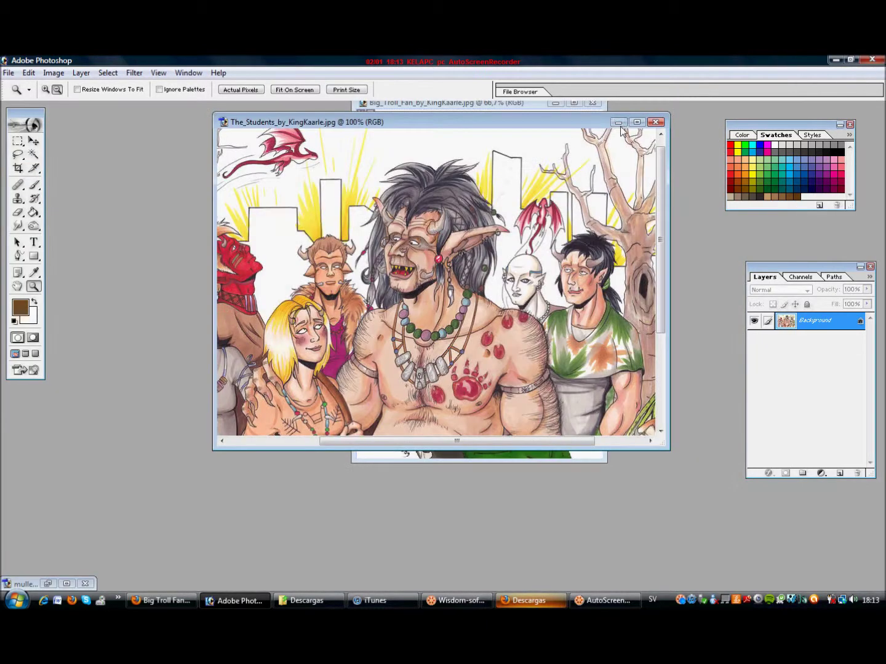
Restore the troll portrait to full size and begin painting dark strands in the hair
{"action": "left_click", "coordinate": [618, 122]}
{"action": "left_click", "coordinate": [66, 582]}
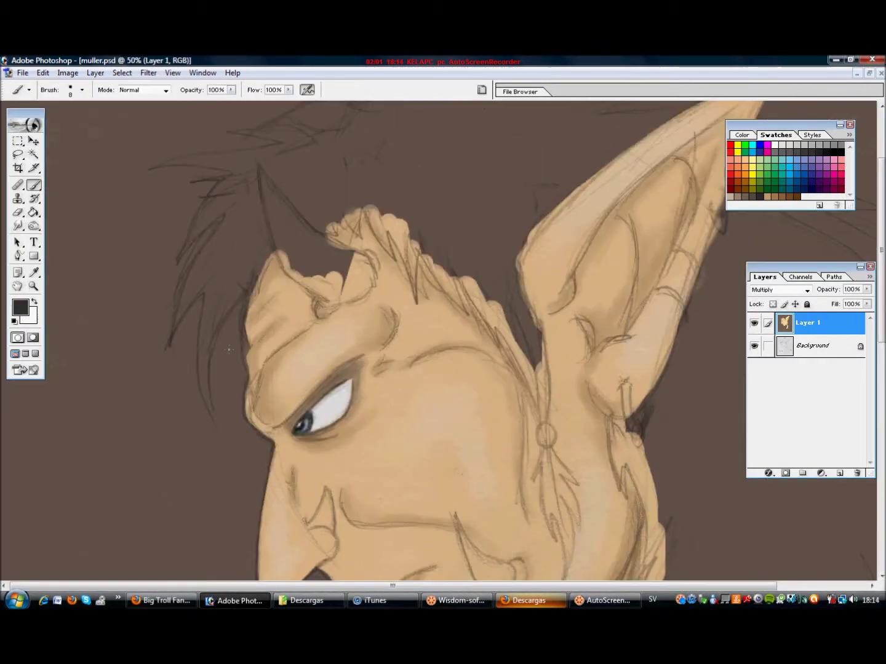
{"action": "left_click", "coordinate": [70, 90]}
{"action": "left_click_drag", "start_coordinate": [14, 123], "coordinate": [37, 123]}
Paint the front hair strands and upper hair lines solid black
{"action": "mouse_move", "coordinate": [213, 423]}
{"action": "left_mouse_down"}
{"action": "mouse_move", "coordinate": [204, 341]}
{"action": "mouse_move", "coordinate": [231, 213]}
{"action": "left_mouse_up"}
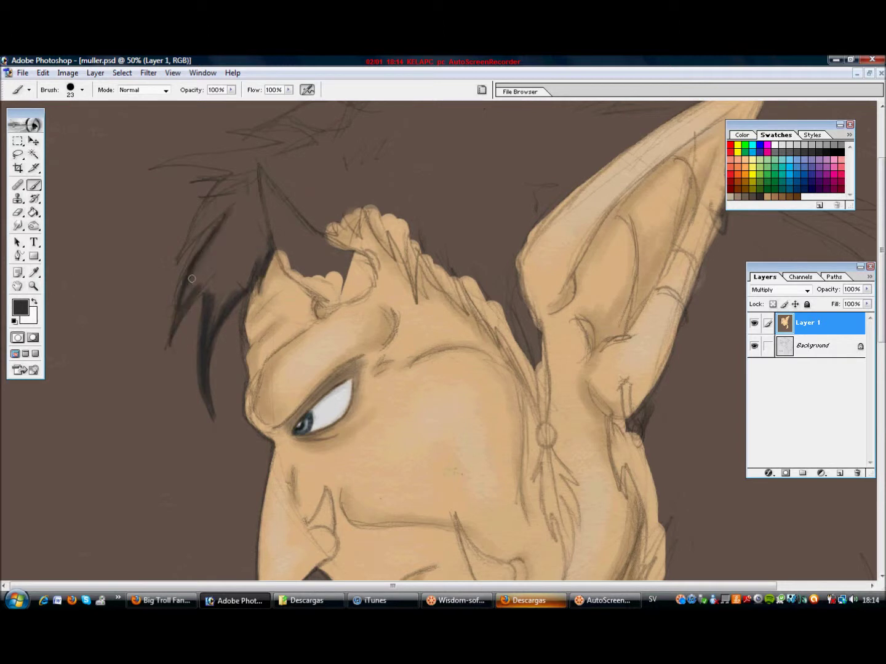
{"action": "left_click_drag", "start_coordinate": [185, 302], "coordinate": [234, 216]}
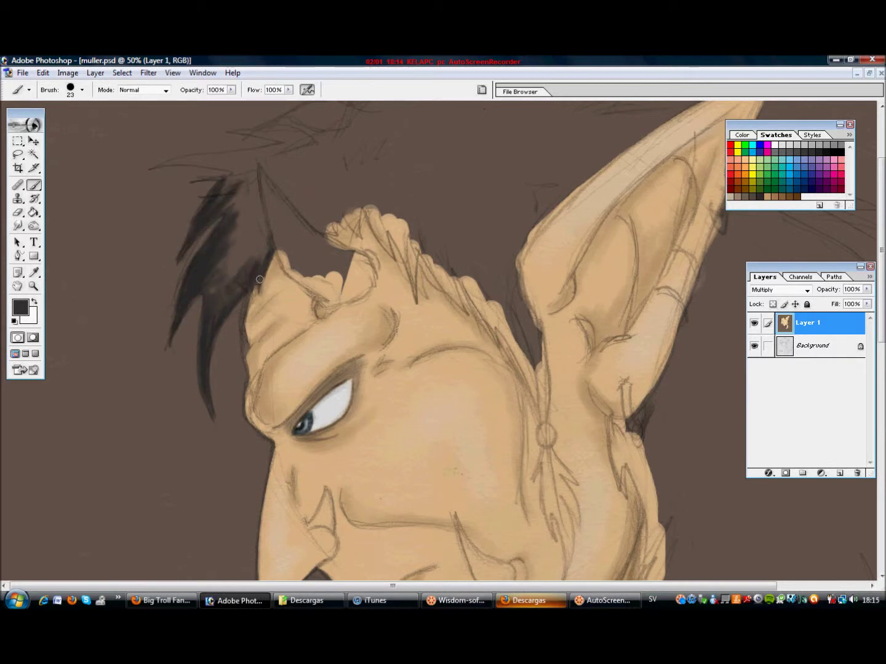
{"action": "mouse_move", "coordinate": [239, 292]}
{"action": "left_mouse_down"}
{"action": "mouse_move", "coordinate": [233, 179]}
{"action": "mouse_move", "coordinate": [265, 264]}
{"action": "left_mouse_up"}
{"action": "left_click_drag", "start_coordinate": [252, 185], "coordinate": [332, 219]}
{"action": "scroll", "coordinate": [430, 338], "scroll_direction": "up", "scroll_amount": 5}
{"action": "mouse_move", "coordinate": [154, 282]}
{"action": "left_mouse_down"}
{"action": "mouse_move", "coordinate": [225, 268]}
{"action": "mouse_move", "coordinate": [319, 225]}
{"action": "mouse_move", "coordinate": [424, 141]}
{"action": "left_mouse_up"}
{"action": "left_click_drag", "start_coordinate": [494, 185], "coordinate": [632, 161]}
Paint black hair across the top of the head, above the forehead and toward the ear
{"action": "key", "text": "z"}
{"action": "key", "text": "ctrl+minus"}
{"action": "key", "text": "b"}
{"action": "mouse_move", "coordinate": [325, 202]}
{"action": "left_mouse_down"}
{"action": "mouse_move", "coordinate": [338, 225]}
{"action": "mouse_move", "coordinate": [372, 216]}
{"action": "left_mouse_up"}
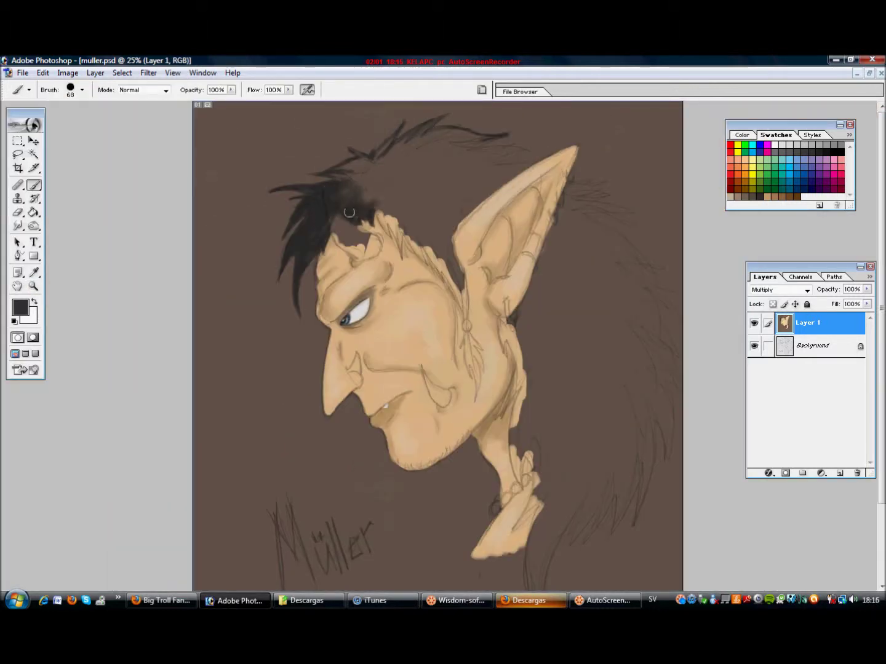
{"action": "left_click_drag", "start_coordinate": [339, 161], "coordinate": [376, 203]}
{"action": "mouse_move", "coordinate": [443, 256]}
{"action": "left_mouse_down"}
{"action": "mouse_move", "coordinate": [470, 194]}
{"action": "mouse_move", "coordinate": [418, 247]}
{"action": "mouse_move", "coordinate": [422, 139]}
{"action": "mouse_move", "coordinate": [469, 142]}
{"action": "mouse_move", "coordinate": [416, 186]}
{"action": "mouse_move", "coordinate": [430, 229]}
{"action": "left_mouse_up"}
Paint black shadow behind the ear and down the back of the neck
{"action": "left_click_drag", "start_coordinate": [525, 357], "coordinate": [522, 336]}
{"action": "left_click_drag", "start_coordinate": [554, 229], "coordinate": [526, 326]}
{"action": "mouse_move", "coordinate": [548, 372]}
{"action": "left_mouse_down"}
{"action": "mouse_move", "coordinate": [523, 330]}
{"action": "mouse_move", "coordinate": [580, 241]}
{"action": "mouse_move", "coordinate": [605, 369]}
{"action": "left_mouse_up"}
{"action": "scroll", "coordinate": [607, 369], "scroll_direction": "down", "scroll_amount": 1}
{"action": "mouse_move", "coordinate": [536, 547]}
{"action": "left_mouse_down"}
{"action": "mouse_move", "coordinate": [545, 322]}
{"action": "mouse_move", "coordinate": [573, 202]}
{"action": "left_mouse_up"}
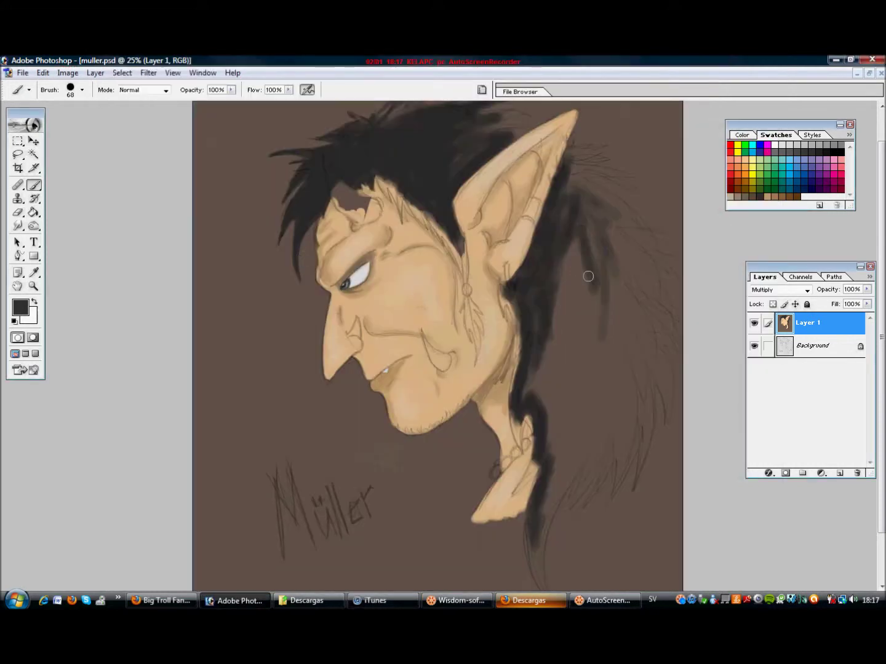
{"action": "left_click_drag", "start_coordinate": [566, 246], "coordinate": [515, 410]}
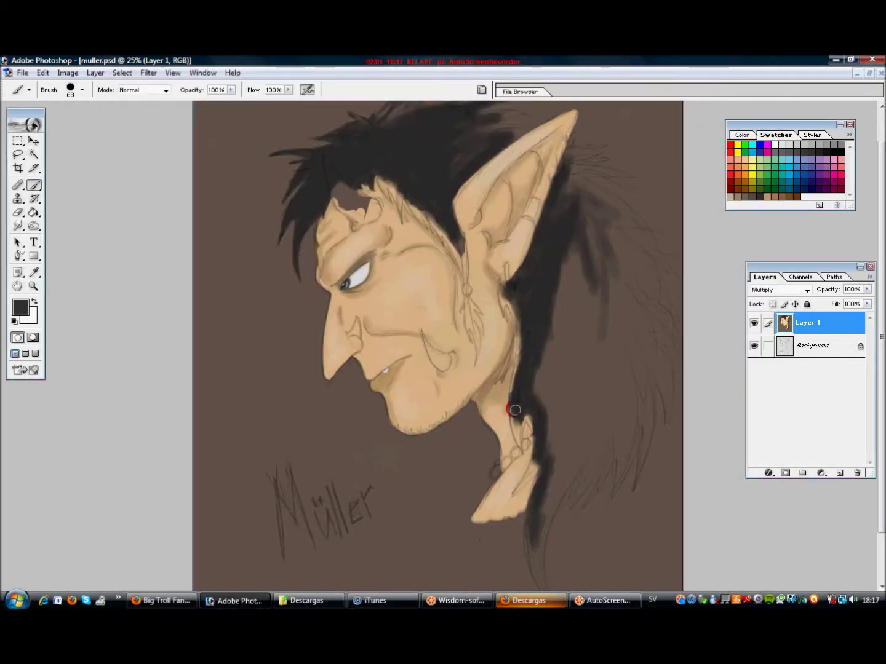
Fill the hair mass behind the neck with a large brush, then add strands at size 29
{"action": "left_click", "coordinate": [82, 90]}
{"action": "mouse_move", "coordinate": [562, 283]}
{"action": "left_mouse_down"}
{"action": "mouse_move", "coordinate": [572, 479]}
{"action": "mouse_move", "coordinate": [608, 396]}
{"action": "mouse_move", "coordinate": [597, 294]}
{"action": "mouse_move", "coordinate": [617, 293]}
{"action": "left_mouse_up"}
{"action": "left_click", "coordinate": [82, 90]}
{"action": "type", "text": "29"}
{"action": "key", "text": "Return"}
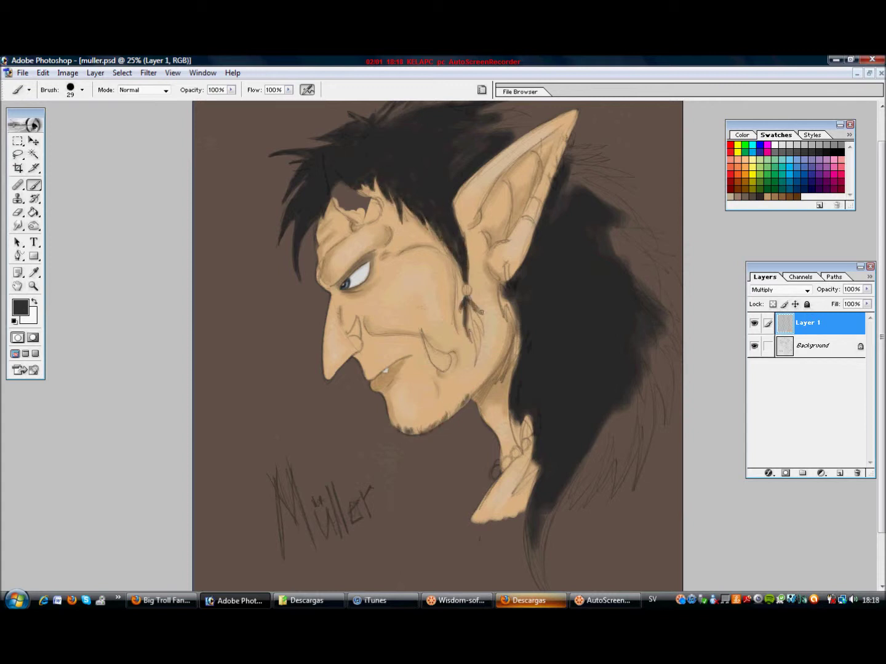
{"action": "left_click", "coordinate": [880, 474]}
{"action": "left_click_drag", "start_coordinate": [544, 534], "coordinate": [551, 451]}
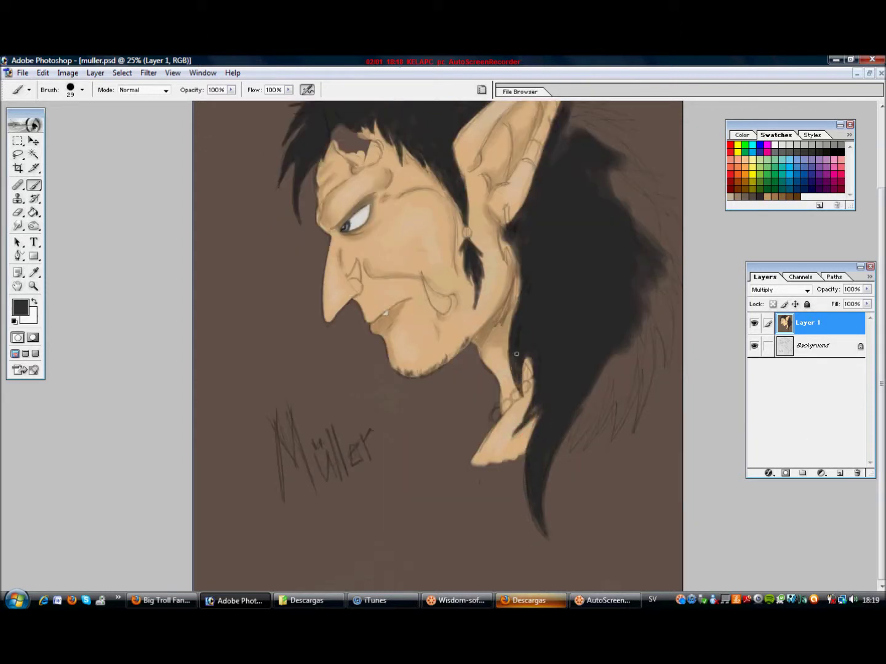
{"action": "left_click_drag", "start_coordinate": [595, 409], "coordinate": [602, 409]}
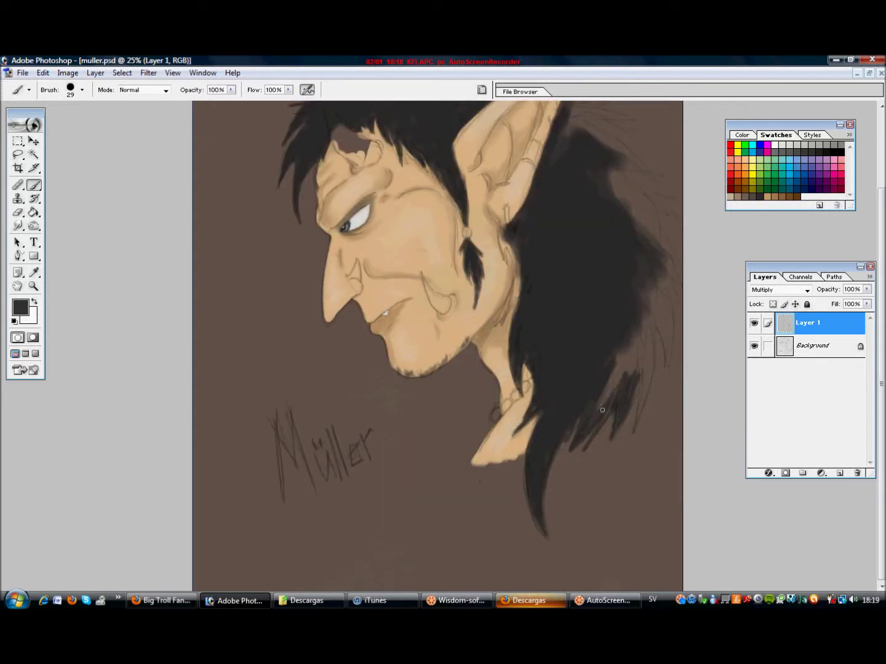
Crop away the left edge of the canvas and save the portrait
{"action": "key", "text": "z"}
{"action": "key", "text": "ctrl+minus"}
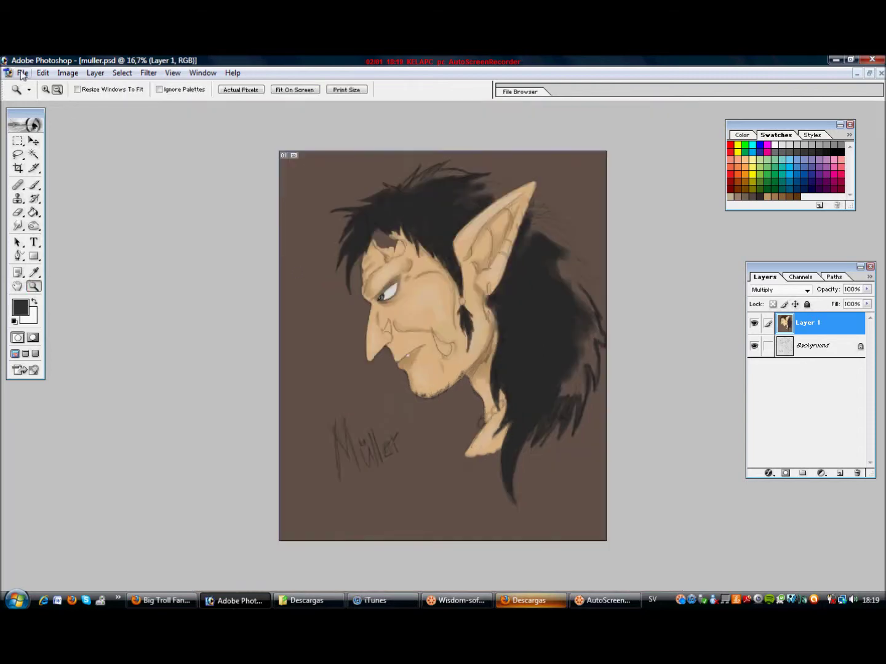
{"action": "key", "text": "c"}
{"action": "left_click_drag", "start_coordinate": [606, 541], "coordinate": [293, 152]}
{"action": "left_click_drag", "start_coordinate": [293, 335], "coordinate": [311, 334]}
{"action": "key", "text": "Return"}
{"action": "left_click_drag", "start_coordinate": [298, 151], "coordinate": [589, 520]}
{"action": "key", "text": "Return"}
{"action": "left_click", "coordinate": [22, 72]}
{"action": "left_click", "coordinate": [62, 174]}
Darken the area by the ear and neck and the right-side hair with a larger brush
{"action": "key", "text": "z"}
{"action": "left_click_drag", "start_coordinate": [332, 181], "coordinate": [584, 517]}
{"action": "key", "text": "b"}
{"action": "left_click_drag", "start_coordinate": [521, 231], "coordinate": [518, 405]}
{"action": "key", "text": "z"}
{"action": "left_click", "coordinate": [55, 89]}
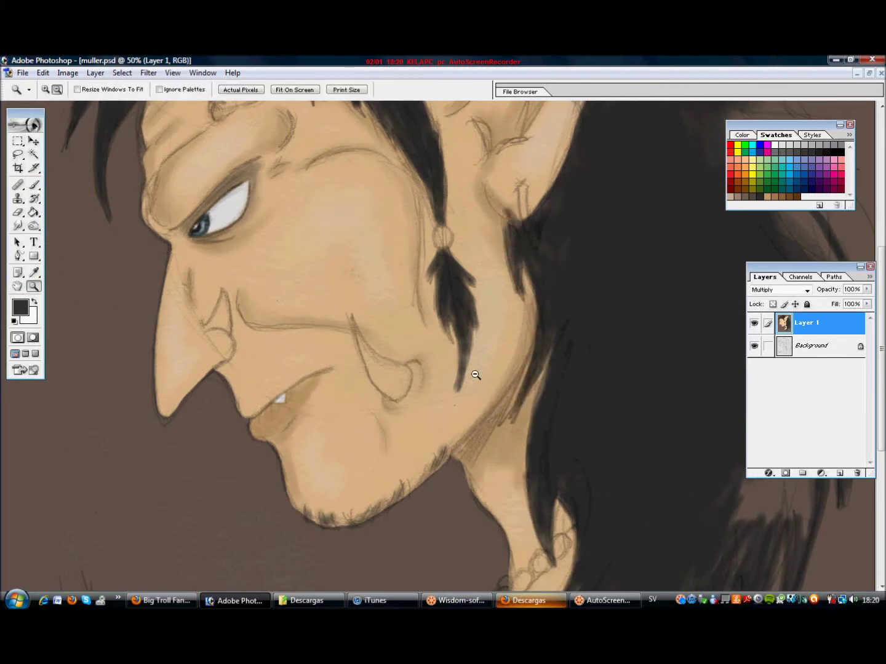
{"action": "key", "text": "b"}
{"action": "left_click_drag", "start_coordinate": [29, 119], "coordinate": [39, 120]}
{"action": "mouse_move", "coordinate": [652, 430]}
{"action": "left_mouse_down"}
{"action": "mouse_move", "coordinate": [671, 357]}
{"action": "mouse_move", "coordinate": [640, 486]}
{"action": "left_mouse_up"}
{"action": "left_click_drag", "start_coordinate": [707, 322], "coordinate": [689, 375]}
Add black strands along the top hair and switch to a smaller brush
{"action": "scroll", "coordinate": [719, 370], "scroll_direction": "up", "scroll_amount": 2}
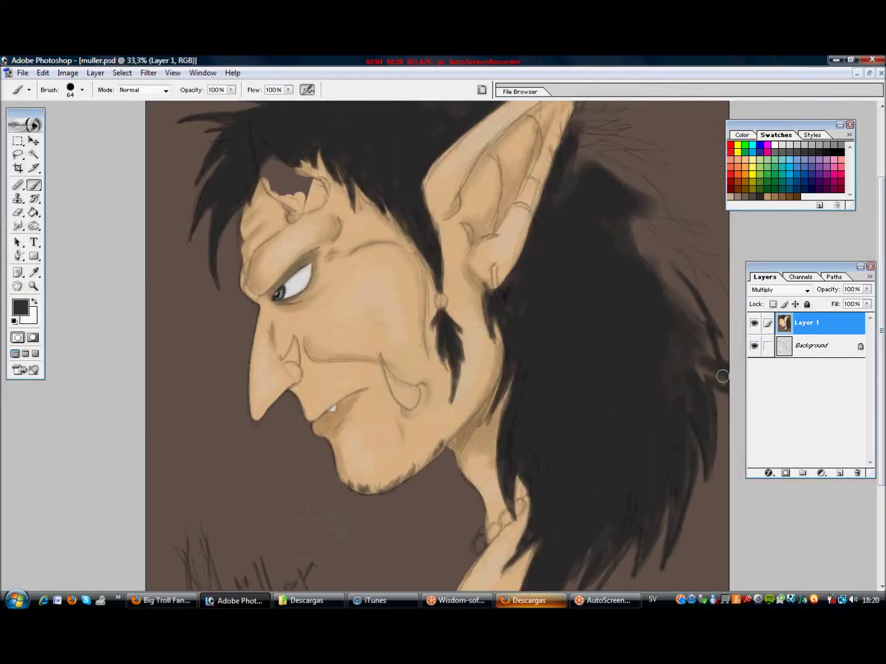
{"action": "mouse_move", "coordinate": [668, 299]}
{"action": "left_mouse_down"}
{"action": "mouse_move", "coordinate": [705, 356]}
{"action": "mouse_move", "coordinate": [630, 231]}
{"action": "left_mouse_up"}
{"action": "scroll", "coordinate": [882, 313], "scroll_direction": "up", "scroll_amount": 3}
{"action": "left_click_drag", "start_coordinate": [334, 157], "coordinate": [319, 182]}
{"action": "left_click_drag", "start_coordinate": [366, 161], "coordinate": [449, 142]}
{"action": "left_click", "coordinate": [81, 91]}
{"action": "left_click_drag", "start_coordinate": [36, 123], "coordinate": [29, 123]}
{"action": "left_click", "coordinate": [402, 201]}
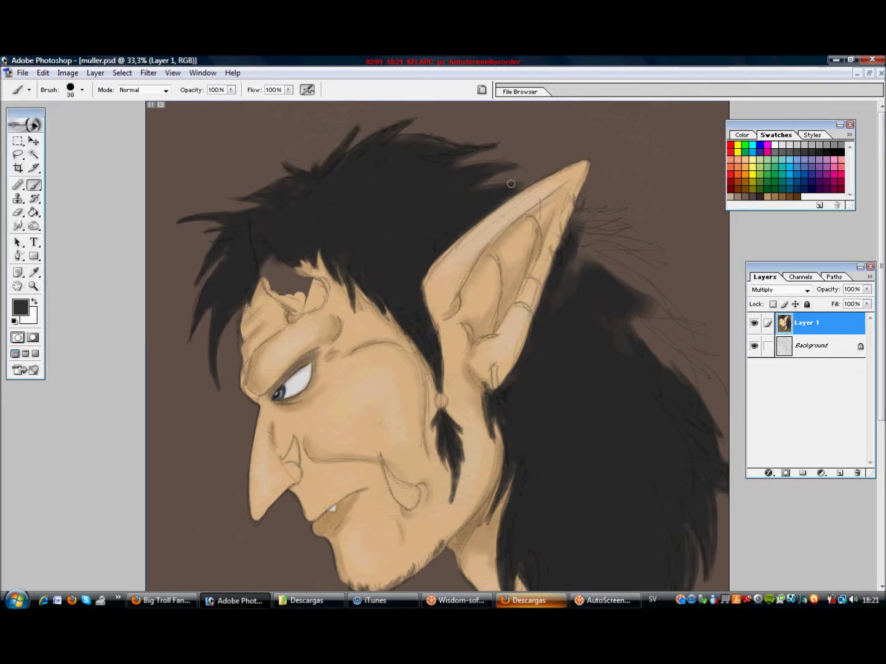
Fill the right-side hair behind the ear in black and add thin front strands
{"action": "left_click_drag", "start_coordinate": [583, 219], "coordinate": [651, 249]}
{"action": "left_click_drag", "start_coordinate": [566, 261], "coordinate": [665, 293]}
{"action": "left_click_drag", "start_coordinate": [698, 395], "coordinate": [595, 307]}
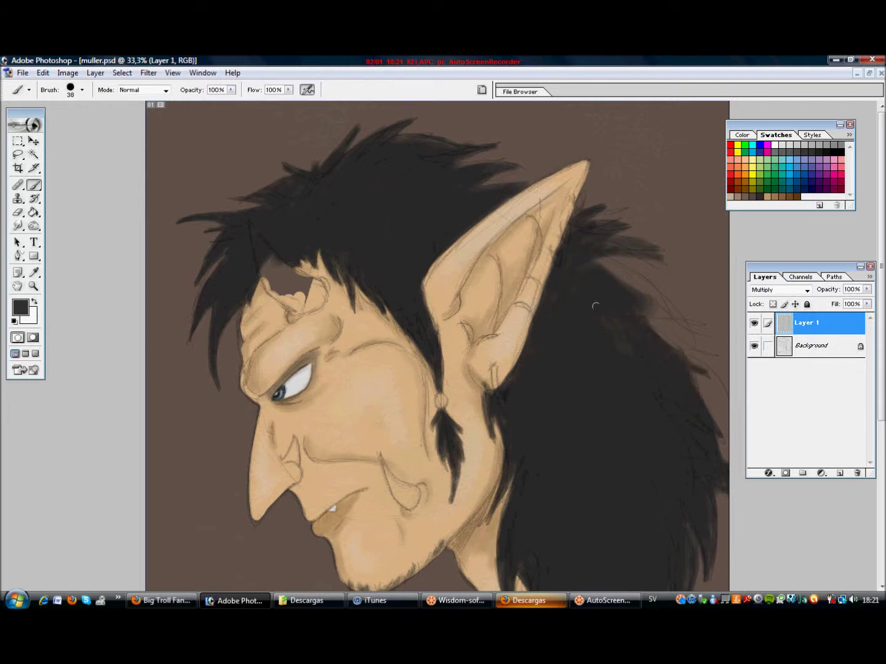
{"action": "mouse_move", "coordinate": [668, 333]}
{"action": "left_mouse_down"}
{"action": "mouse_move", "coordinate": [597, 265]}
{"action": "mouse_move", "coordinate": [664, 301]}
{"action": "left_mouse_up"}
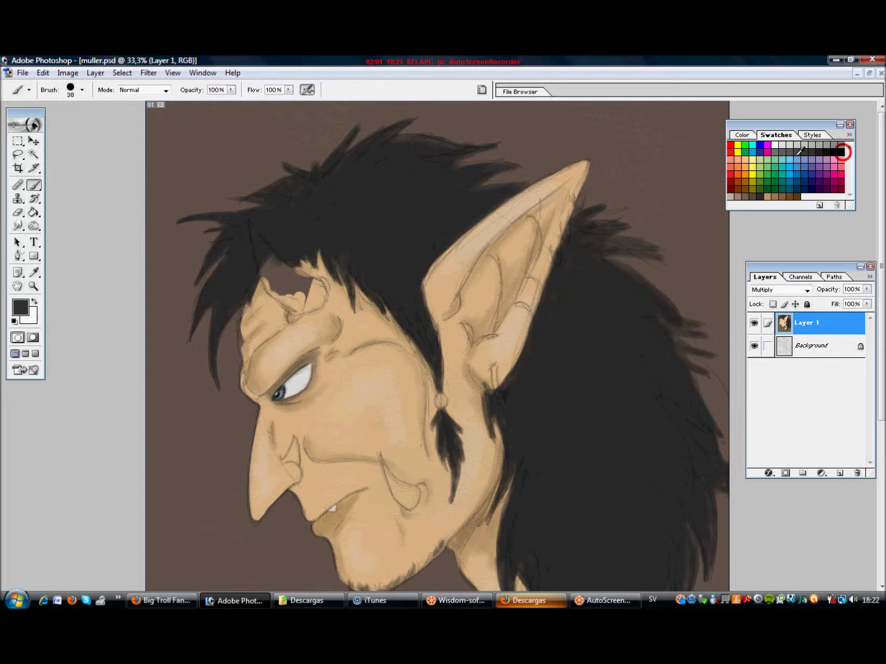
{"action": "left_click", "coordinate": [82, 91]}
{"action": "left_click_drag", "start_coordinate": [30, 123], "coordinate": [26, 123]}
{"action": "left_click_drag", "start_coordinate": [217, 341], "coordinate": [236, 299]}
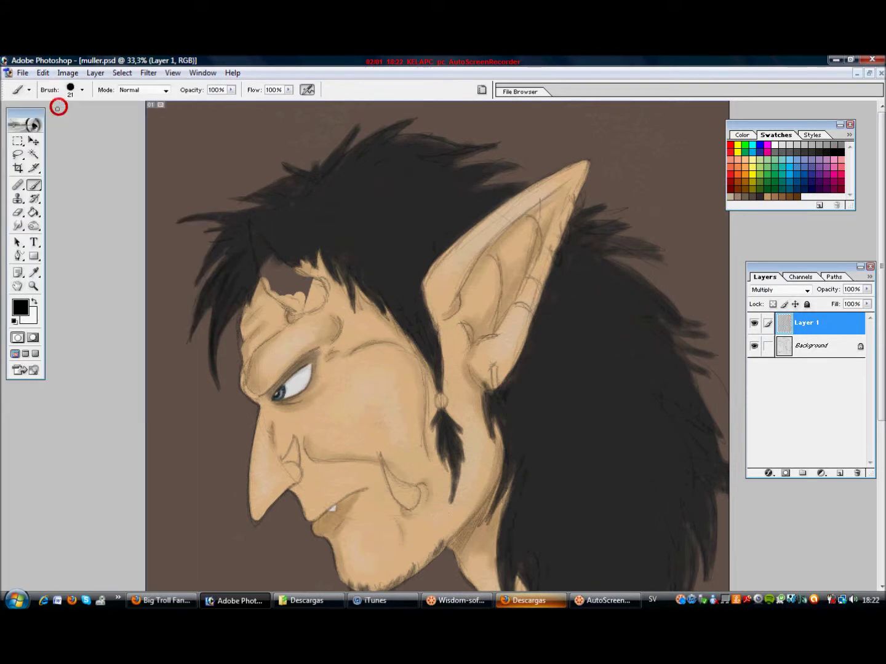
Step back past the last stroke, enlarge the brush slightly, and cover the stray red mark with hair
{"action": "left_click", "coordinate": [42, 73]}
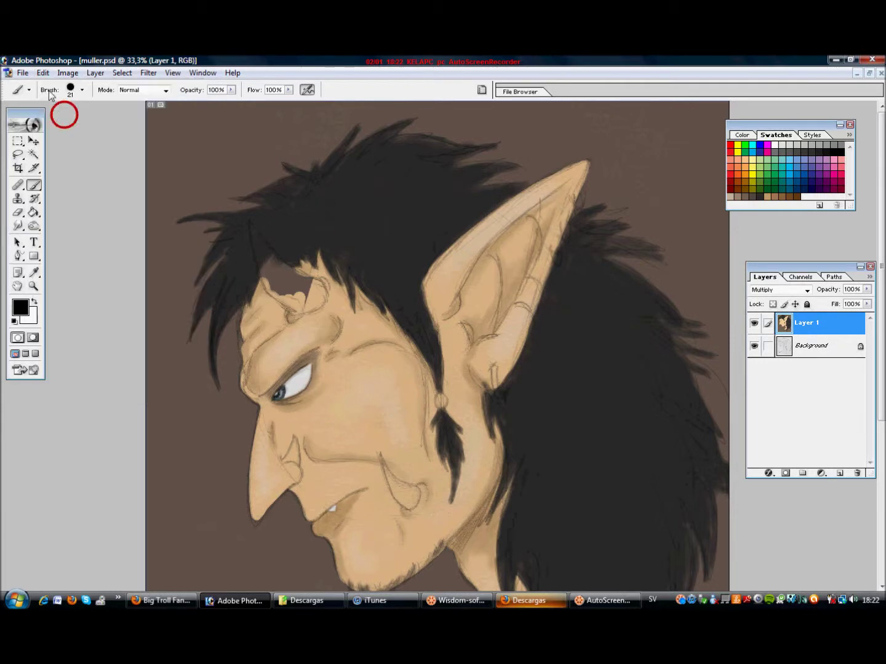
{"action": "left_click", "coordinate": [43, 72]}
{"action": "left_click", "coordinate": [74, 113]}
{"action": "left_click", "coordinate": [82, 90]}
{"action": "left_click_drag", "start_coordinate": [24, 123], "coordinate": [28, 123]}
{"action": "left_click", "coordinate": [218, 333]}
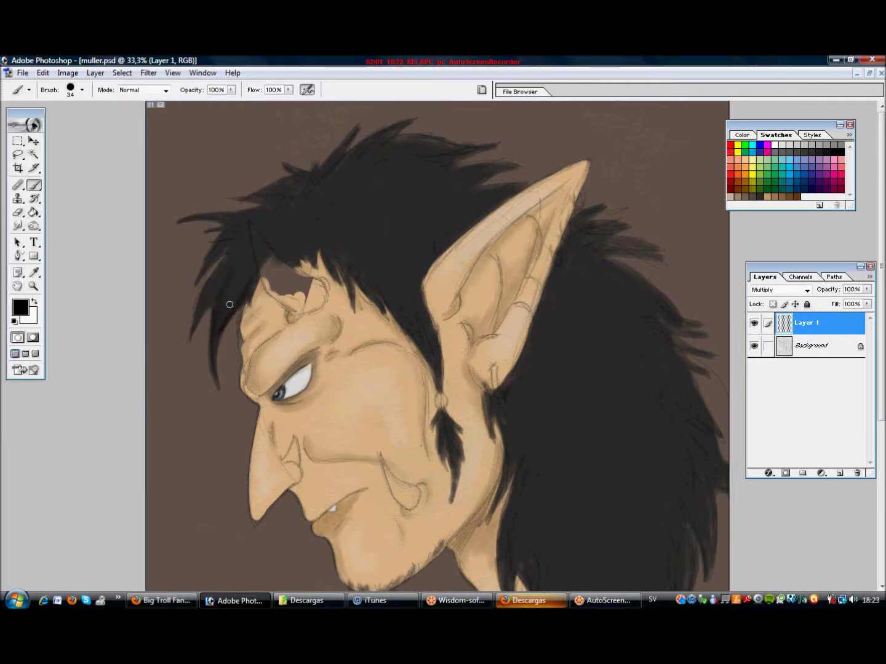
{"action": "left_click", "coordinate": [243, 240], "text": "alt"}
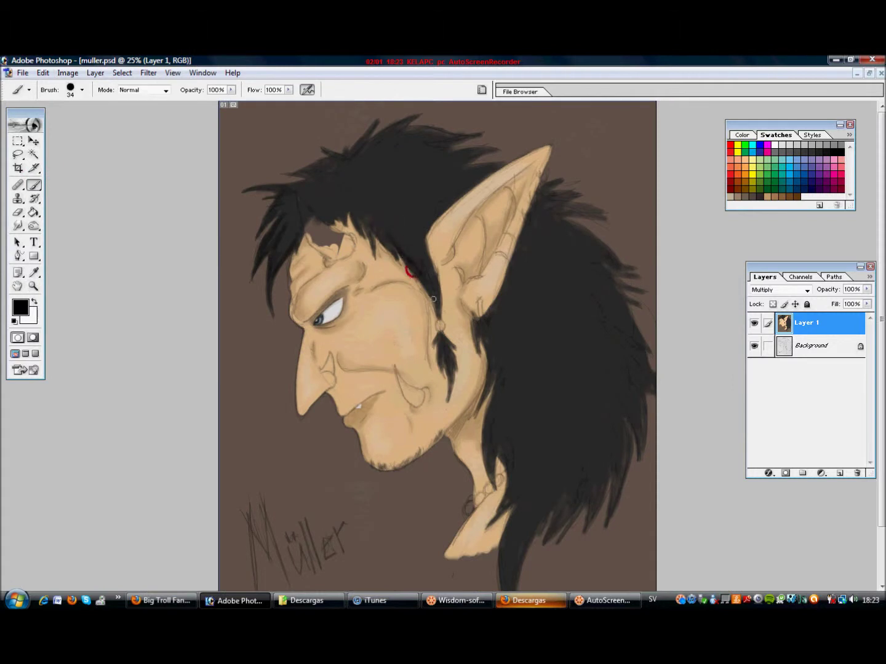
{"action": "left_click_drag", "start_coordinate": [507, 456], "coordinate": [506, 513]}
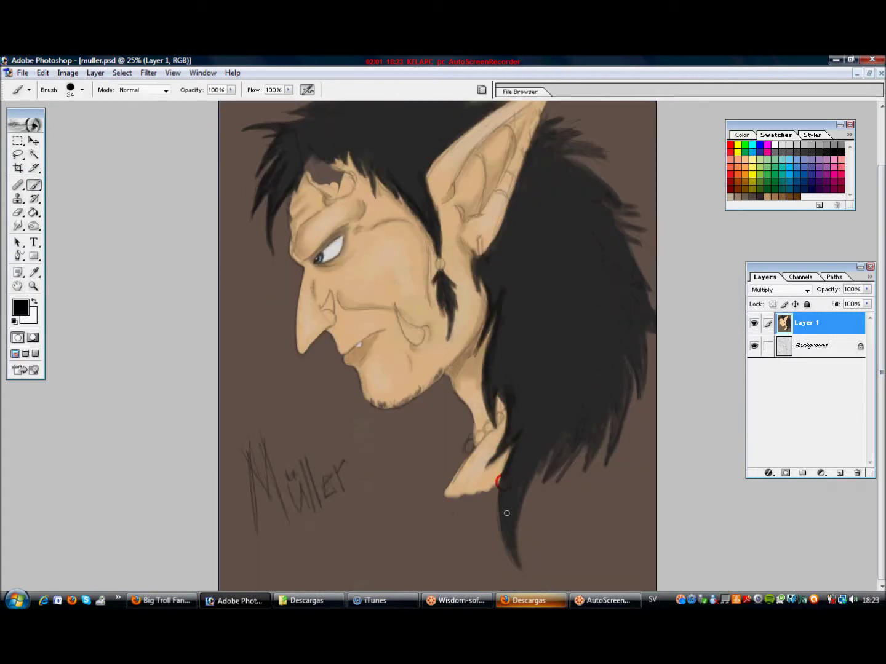
{"action": "scroll", "coordinate": [318, 177], "scroll_direction": "up", "scroll_amount": 2}
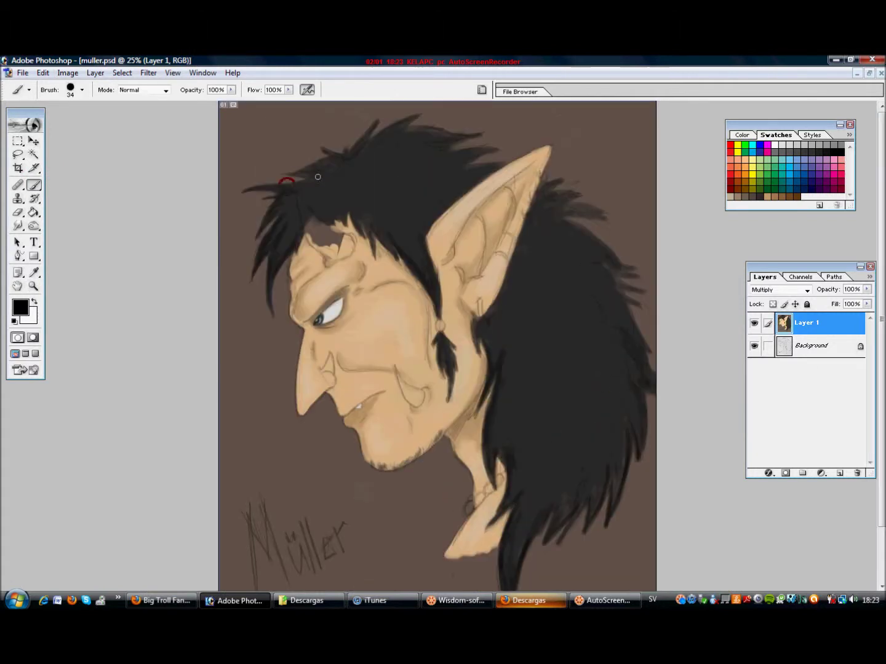
{"action": "left_click_drag", "start_coordinate": [611, 252], "coordinate": [633, 296]}
Undo the last hair stroke and paint a dark grey highlight streak in the hair
{"action": "key", "text": "x"}
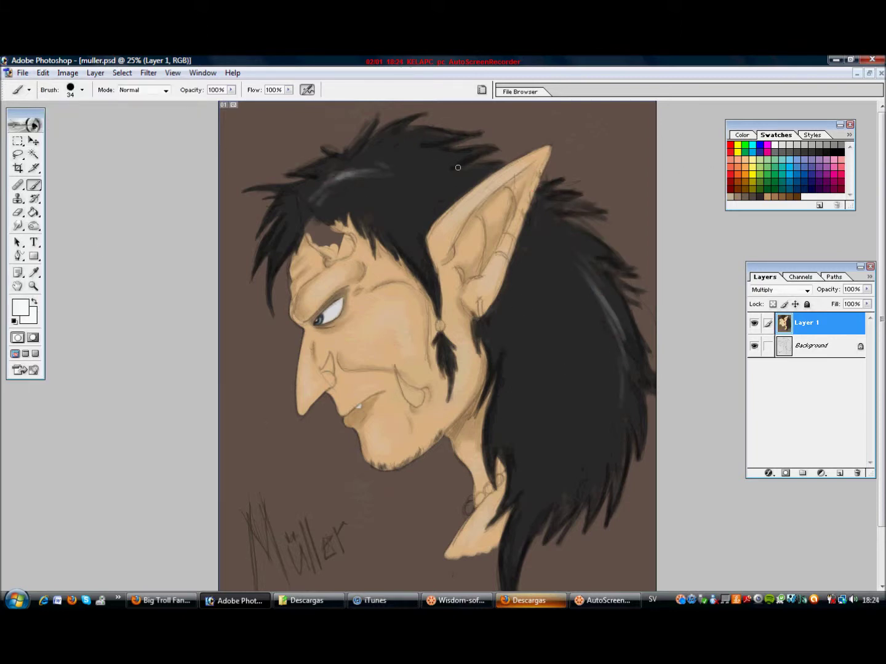
{"action": "left_click", "coordinate": [43, 73]}
{"action": "left_click", "coordinate": [61, 112]}
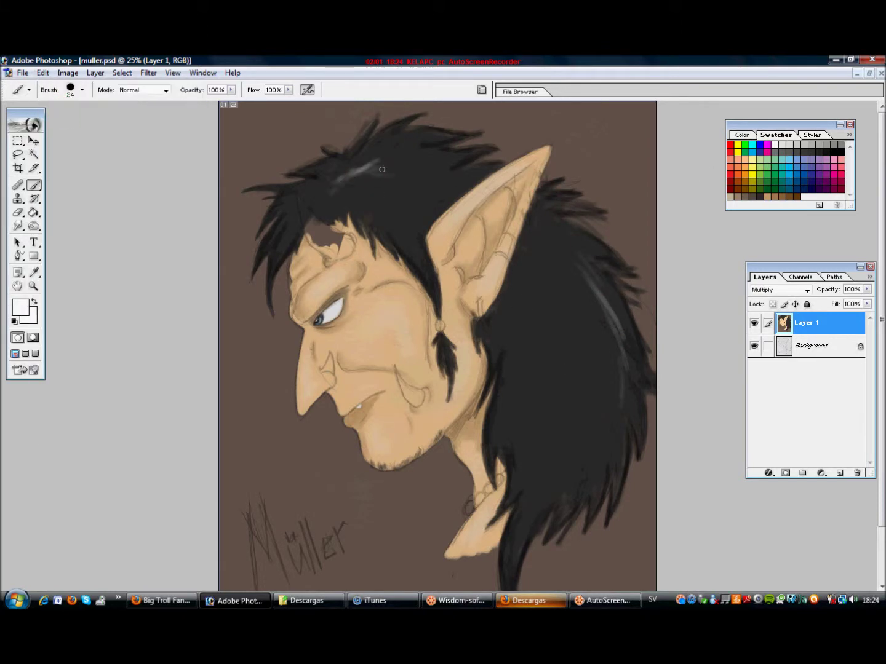
{"action": "left_click", "coordinate": [819, 146]}
{"action": "left_click_drag", "start_coordinate": [332, 180], "coordinate": [378, 161]}
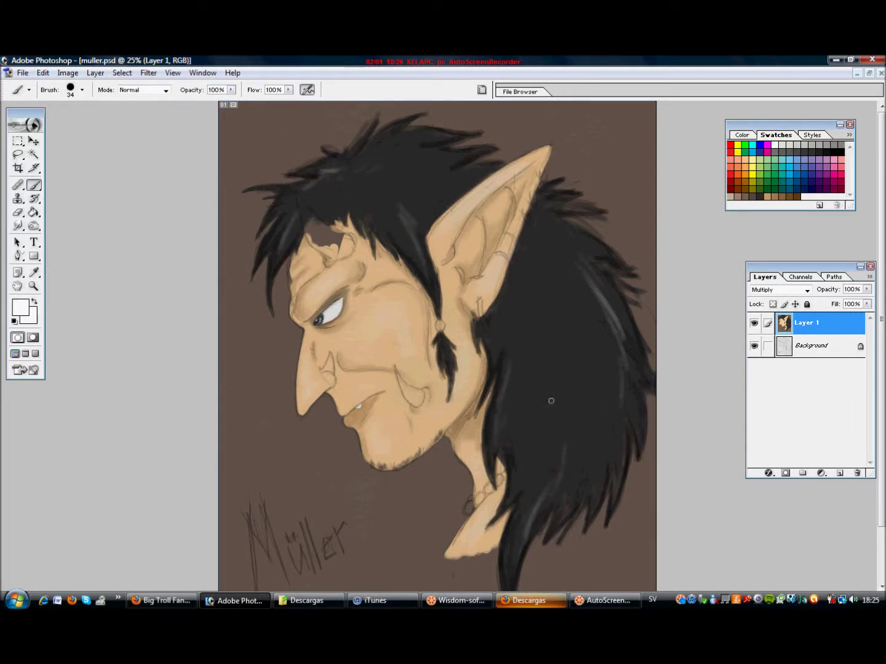
Restore the portrait to a smaller window and view the other open images
{"action": "left_click", "coordinate": [23, 73]}
{"action": "left_click", "coordinate": [52, 173]}
{"action": "left_click", "coordinate": [870, 73]}
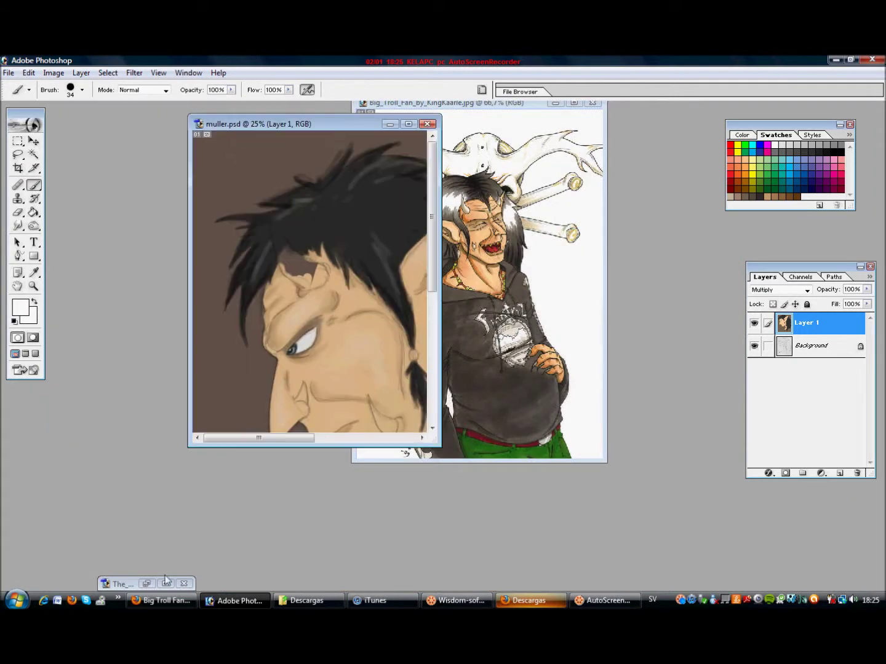
Close the Students image, re-enlarge the portrait, and add a mid grey streak to the hair
{"action": "left_click", "coordinate": [666, 122]}
{"action": "key", "text": "z"}
{"action": "left_click", "coordinate": [246, 246]}
{"action": "left_click", "coordinate": [34, 185]}
{"action": "mouse_move", "coordinate": [212, 269]}
{"action": "left_mouse_down"}
{"action": "mouse_move", "coordinate": [246, 390]}
{"action": "mouse_move", "coordinate": [289, 369]}
{"action": "left_mouse_up"}
Fill the forehead horn, its tip, and the cheek spike with grey
{"action": "mouse_move", "coordinate": [234, 345]}
{"action": "left_mouse_down"}
{"action": "mouse_move", "coordinate": [295, 425]}
{"action": "mouse_move", "coordinate": [351, 375]}
{"action": "left_mouse_up"}
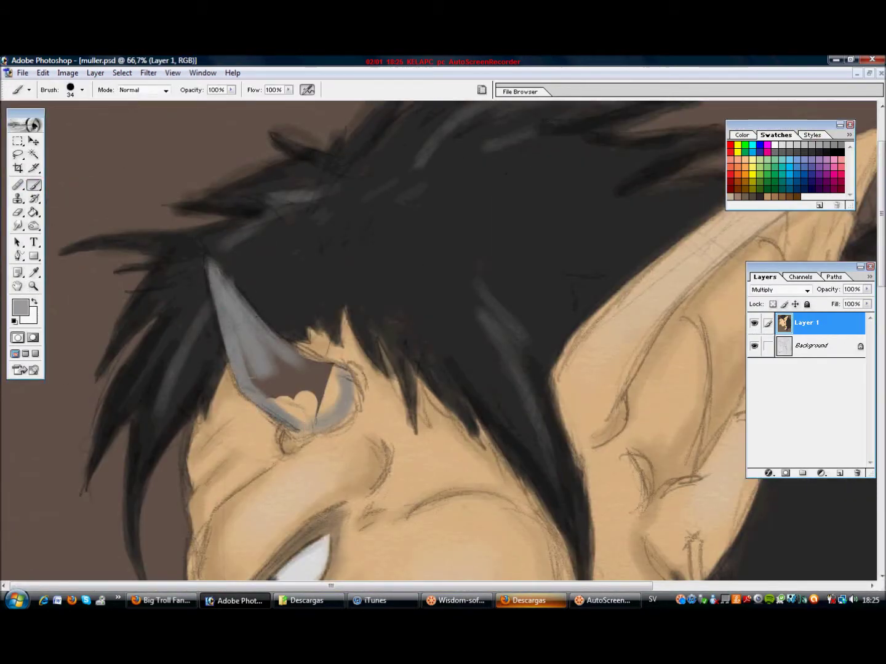
{"action": "left_click_drag", "start_coordinate": [264, 351], "coordinate": [319, 419]}
{"action": "left_click_drag", "start_coordinate": [336, 369], "coordinate": [311, 415]}
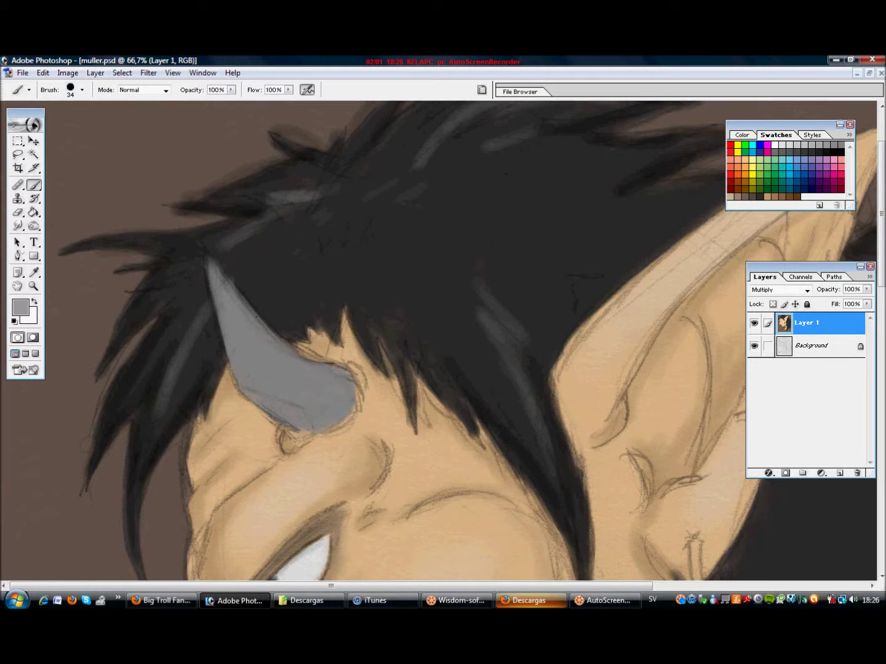
{"action": "scroll", "coordinate": [833, 241], "scroll_direction": "down", "scroll_amount": 5}
{"action": "mouse_move", "coordinate": [532, 458]}
{"action": "left_mouse_down"}
{"action": "mouse_move", "coordinate": [477, 391]}
{"action": "mouse_move", "coordinate": [517, 445]}
{"action": "left_mouse_up"}
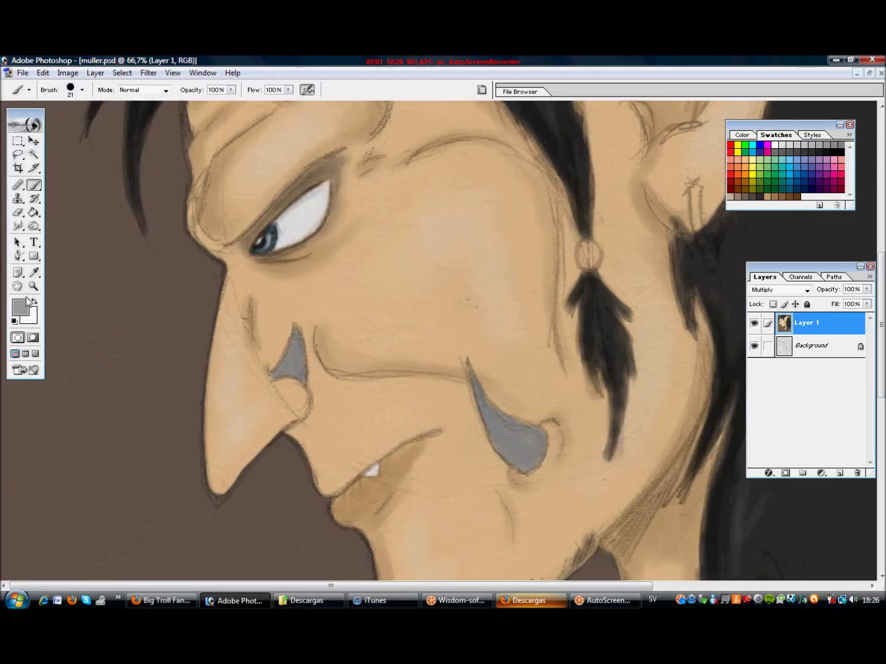
Pick olive green and paint the first bead on the neck
{"action": "key", "text": "z"}
{"action": "left_click", "coordinate": [451, 369], "text": "alt"}
{"action": "left_click", "coordinate": [146, 166], "text": "alt"}
{"action": "left_click", "coordinate": [425, 484]}
{"action": "key", "text": "b"}
{"action": "mouse_move", "coordinate": [413, 335]}
{"action": "left_mouse_down"}
{"action": "mouse_move", "coordinate": [414, 299]}
{"action": "mouse_move", "coordinate": [455, 307]}
{"action": "mouse_move", "coordinate": [554, 206]}
{"action": "left_mouse_up"}
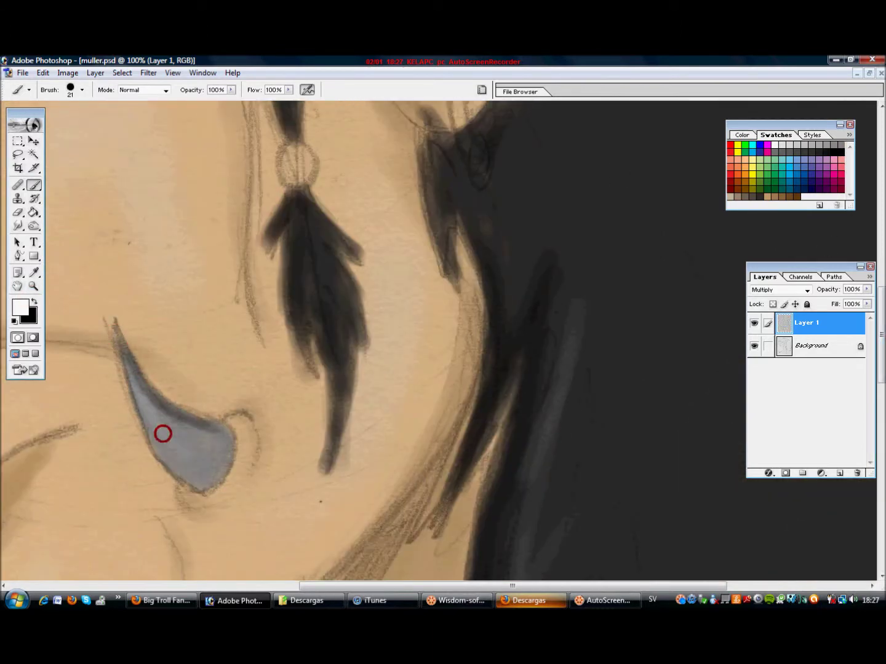
Brush the olive bead row along the neck and shade the cheek spike edge in black
{"action": "left_click_drag", "start_coordinate": [587, 585], "coordinate": [423, 584]}
{"action": "left_click", "coordinate": [82, 90]}
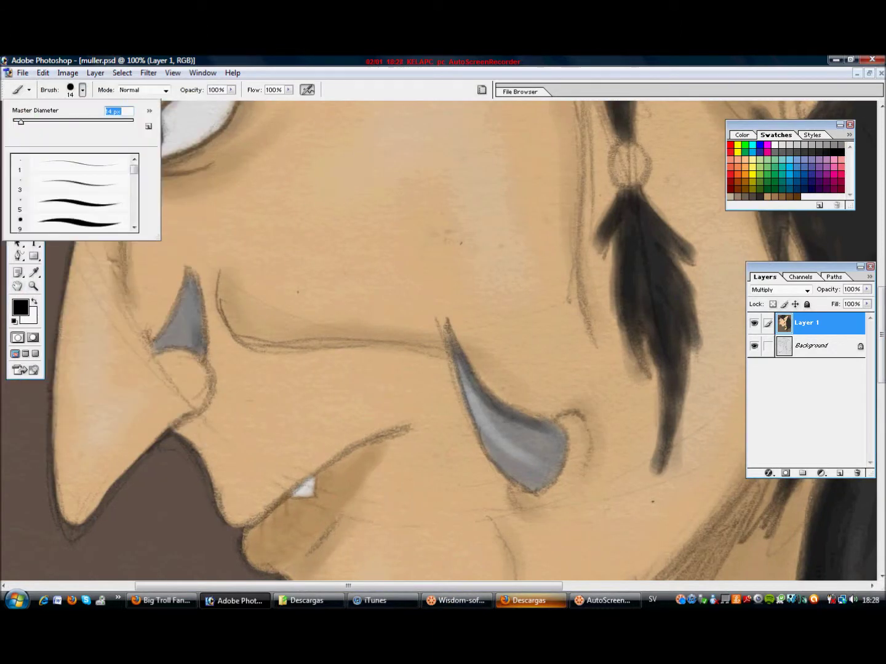
{"action": "key", "text": "x"}
{"action": "left_click_drag", "start_coordinate": [79, 169], "coordinate": [237, 314]}
Shade the grey horn's edge in black and paint a white highlight down the horn
{"action": "left_click", "coordinate": [82, 90]}
{"action": "left_click_drag", "start_coordinate": [34, 119], "coordinate": [44, 120]}
{"action": "left_click_drag", "start_coordinate": [265, 345], "coordinate": [129, 244]}
{"action": "key", "text": "x"}
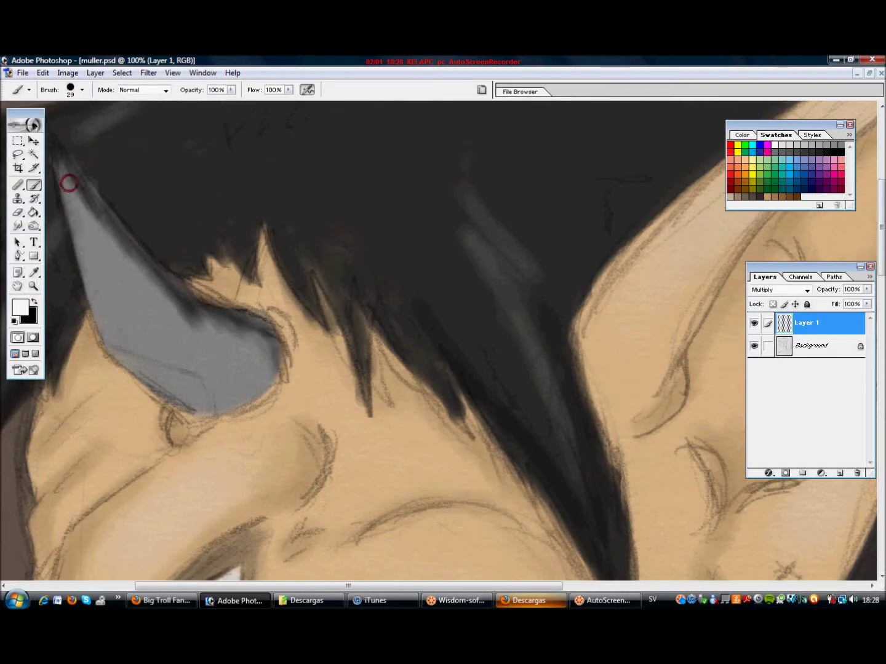
{"action": "left_click_drag", "start_coordinate": [65, 181], "coordinate": [241, 374]}
Zoom out to the whole portrait and choose an olive green paint colour
{"action": "left_click", "coordinate": [34, 289]}
{"action": "left_click", "coordinate": [385, 368], "text": "alt"}
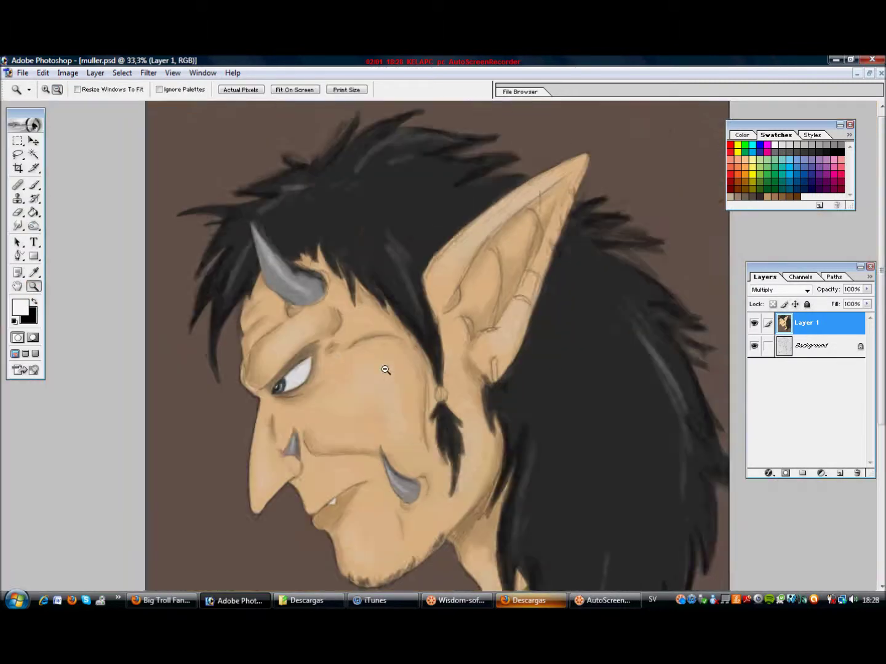
{"action": "left_click", "coordinate": [751, 188]}
{"action": "left_click", "coordinate": [20, 306]}
{"action": "left_click", "coordinate": [559, 242]}
{"action": "left_click", "coordinate": [372, 268], "text": "alt"}
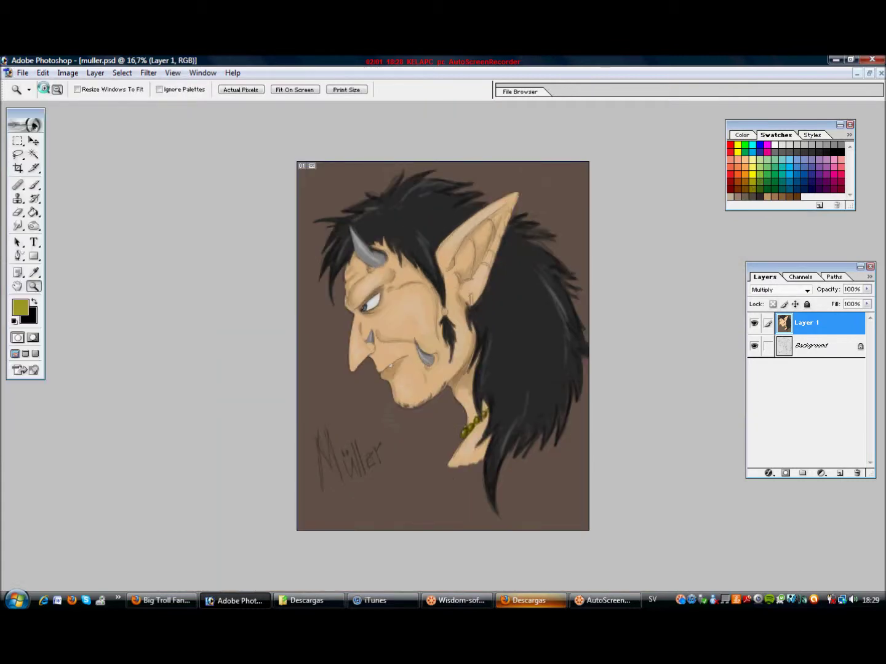
Zoom in on the ear lobe and paint an olive earring on it
{"action": "left_click", "coordinate": [479, 287]}
{"action": "left_click", "coordinate": [524, 322]}
{"action": "key", "text": "b"}
{"action": "left_click_drag", "start_coordinate": [404, 307], "coordinate": [424, 393]}
{"action": "mouse_move", "coordinate": [456, 350]}
{"action": "left_mouse_down"}
{"action": "mouse_move", "coordinate": [427, 406]}
{"action": "mouse_move", "coordinate": [430, 421]}
{"action": "left_mouse_up"}
{"action": "left_click", "coordinate": [431, 419], "text": "alt"}
Paint the earring with a brown oval at its bottom and grey strokes
{"action": "left_click", "coordinate": [745, 182]}
{"action": "key", "text": "d"}
{"action": "key", "text": "x"}
{"action": "left_click_drag", "start_coordinate": [403, 323], "coordinate": [409, 379]}
{"action": "scroll", "coordinate": [431, 338], "scroll_direction": "up", "scroll_amount": 5}
{"action": "left_click", "coordinate": [833, 146]}
{"action": "left_click_drag", "start_coordinate": [473, 369], "coordinate": [524, 405]}
{"action": "left_click_drag", "start_coordinate": [505, 280], "coordinate": [544, 319]}
{"action": "left_click_drag", "start_coordinate": [572, 187], "coordinate": [603, 255]}
{"action": "left_click_drag", "start_coordinate": [627, 123], "coordinate": [615, 192]}
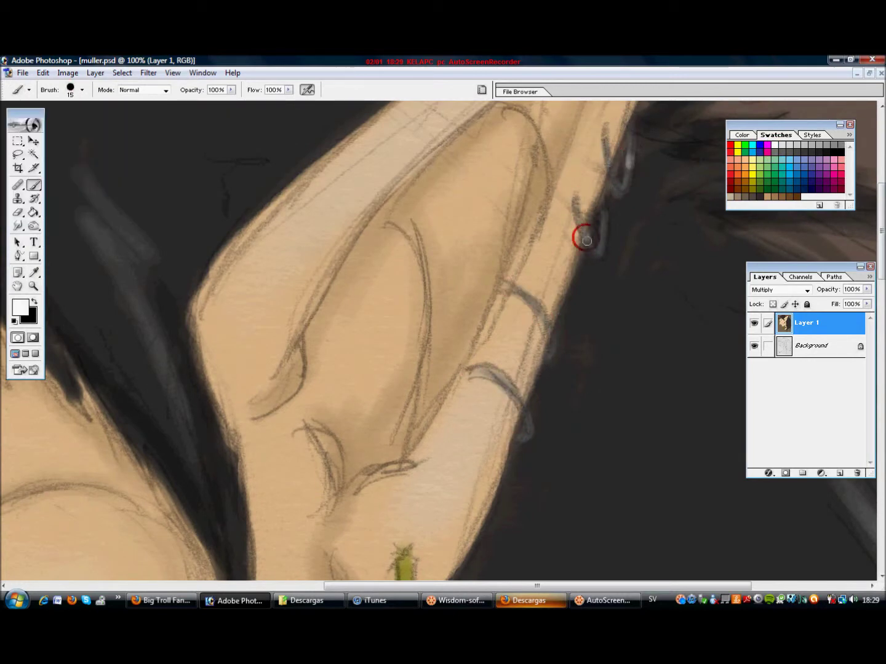
Paint a dark red bead on the hair lock with a white shine
{"action": "key", "text": "z"}
{"action": "left_click", "coordinate": [446, 361], "text": "alt"}
{"action": "left_click", "coordinate": [243, 187], "text": "alt"}
{"action": "left_click_drag", "start_coordinate": [431, 314], "coordinate": [452, 335]}
{"action": "key", "text": "b"}
{"action": "mouse_move", "coordinate": [397, 334]}
{"action": "left_mouse_down"}
{"action": "mouse_move", "coordinate": [423, 454]}
{"action": "mouse_move", "coordinate": [346, 337]}
{"action": "mouse_move", "coordinate": [341, 415]}
{"action": "mouse_move", "coordinate": [400, 468]}
{"action": "left_mouse_up"}
{"action": "left_click", "coordinate": [839, 144]}
{"action": "left_click", "coordinate": [773, 145]}
{"action": "left_click_drag", "start_coordinate": [369, 333], "coordinate": [379, 364]}
Retrace the Müller lettering in dark black strokes
{"action": "key", "text": "z"}
{"action": "left_click", "coordinate": [521, 359], "text": "alt"}
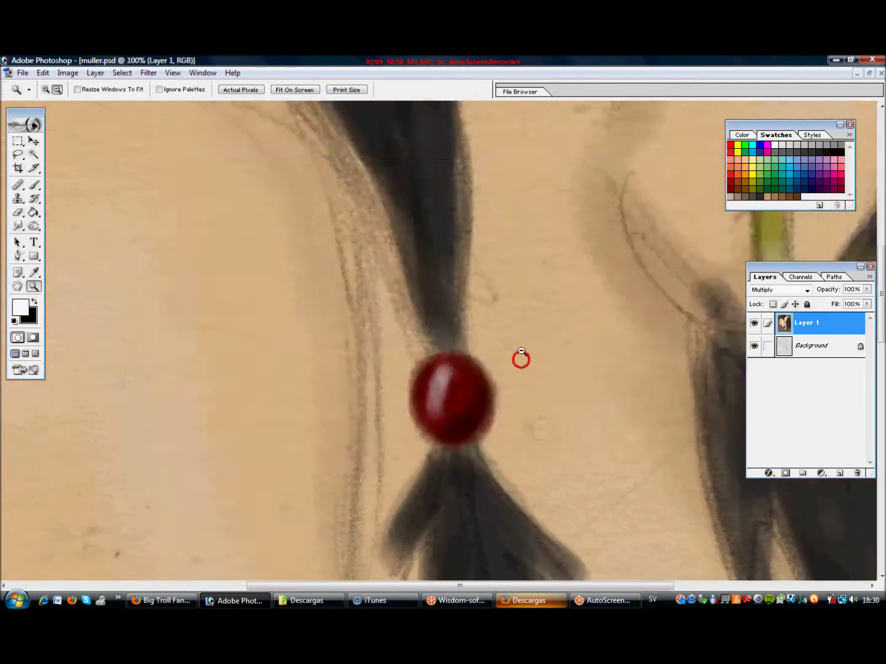
{"action": "key", "text": "ctrl+0"}
{"action": "key", "text": "x"}
{"action": "key", "text": "b"}
{"action": "key", "text": "Return"}
{"action": "mouse_move", "coordinate": [256, 540]}
{"action": "left_mouse_down"}
{"action": "mouse_move", "coordinate": [271, 486]}
{"action": "mouse_move", "coordinate": [283, 477]}
{"action": "mouse_move", "coordinate": [331, 505]}
{"action": "left_mouse_up"}
Sign a small signature near the lower right and start burning the background edges
{"action": "left_click", "coordinate": [75, 92]}
{"action": "left_click_drag", "start_coordinate": [556, 506], "coordinate": [582, 489]}
{"action": "key", "text": "o"}
{"action": "left_click", "coordinate": [81, 90]}
{"action": "left_click_drag", "start_coordinate": [61, 119], "coordinate": [81, 119]}
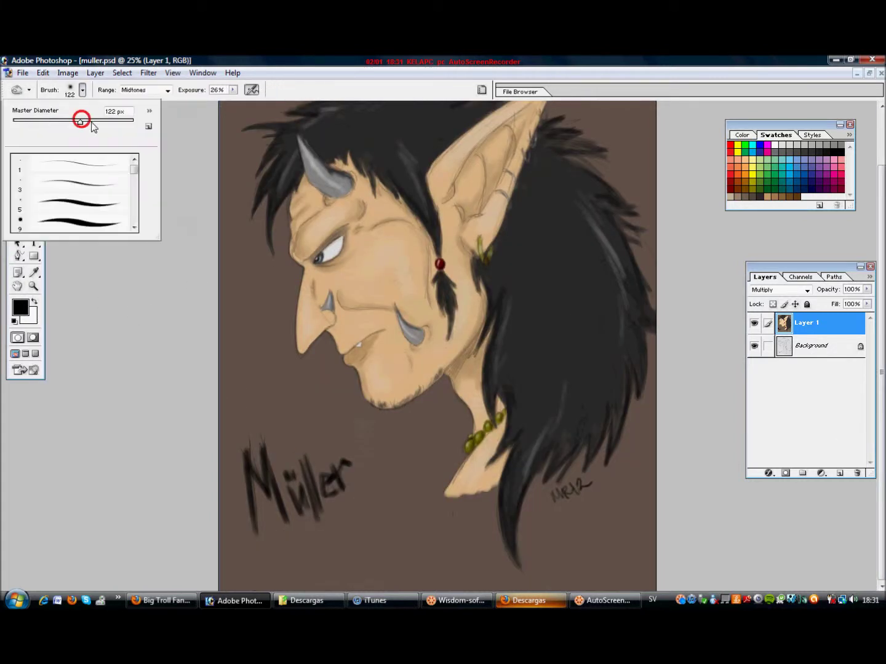
Burn the bottom, lower and right edges of the background darker
{"action": "left_click_drag", "start_coordinate": [246, 572], "coordinate": [523, 578]}
{"action": "mouse_move", "coordinate": [615, 492]}
{"action": "left_mouse_down"}
{"action": "mouse_move", "coordinate": [210, 464]}
{"action": "mouse_move", "coordinate": [355, 574]}
{"action": "mouse_move", "coordinate": [224, 517]}
{"action": "mouse_move", "coordinate": [239, 304]}
{"action": "mouse_move", "coordinate": [234, 352]}
{"action": "mouse_move", "coordinate": [258, 467]}
{"action": "left_mouse_up"}
{"action": "scroll", "coordinate": [239, 304], "scroll_direction": "up", "scroll_amount": 3}
{"action": "left_click_drag", "start_coordinate": [650, 147], "coordinate": [603, 118]}
{"action": "key", "text": "ctrl+minus"}
{"action": "key", "text": "ctrl+plus"}
Add brown brush strokes to the background, undoing and redoing with a smaller brush
{"action": "key", "text": "b"}
{"action": "left_click", "coordinate": [82, 91]}
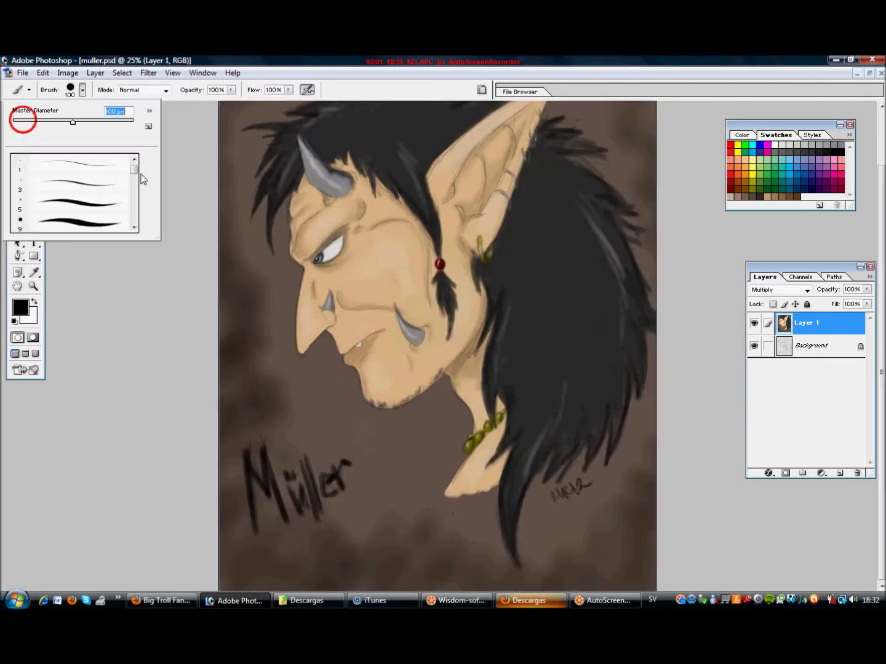
{"action": "left_click", "coordinate": [43, 73]}
{"action": "left_click", "coordinate": [132, 114]}
{"action": "left_click", "coordinate": [405, 396], "text": "alt"}
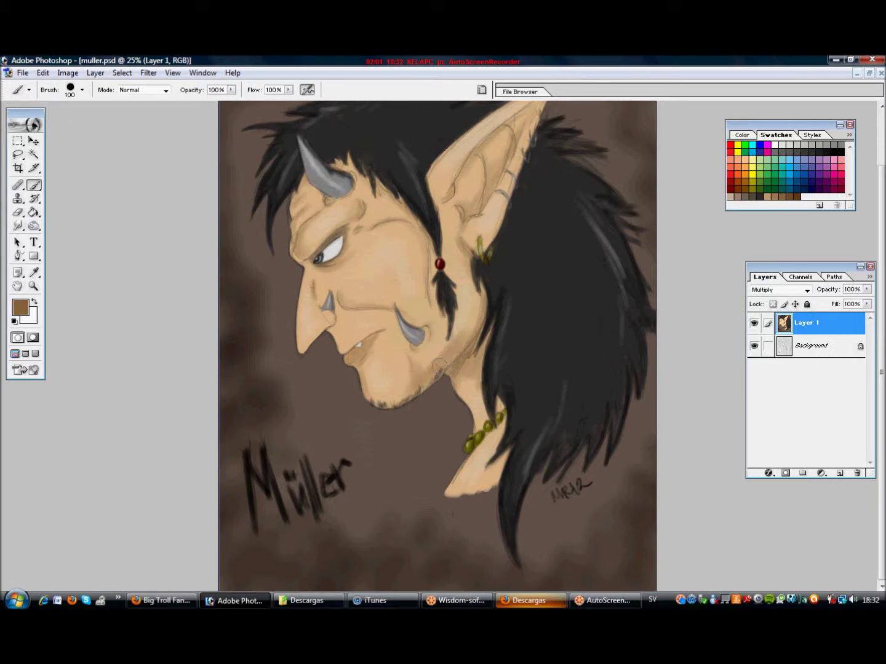
{"action": "left_click_drag", "start_coordinate": [439, 365], "coordinate": [479, 291]}
{"action": "left_click", "coordinate": [42, 73]}
{"action": "left_click", "coordinate": [59, 113]}
{"action": "left_click", "coordinate": [81, 90]}
{"action": "left_click_drag", "start_coordinate": [62, 114], "coordinate": [59, 114]}
{"action": "key", "text": "Return"}
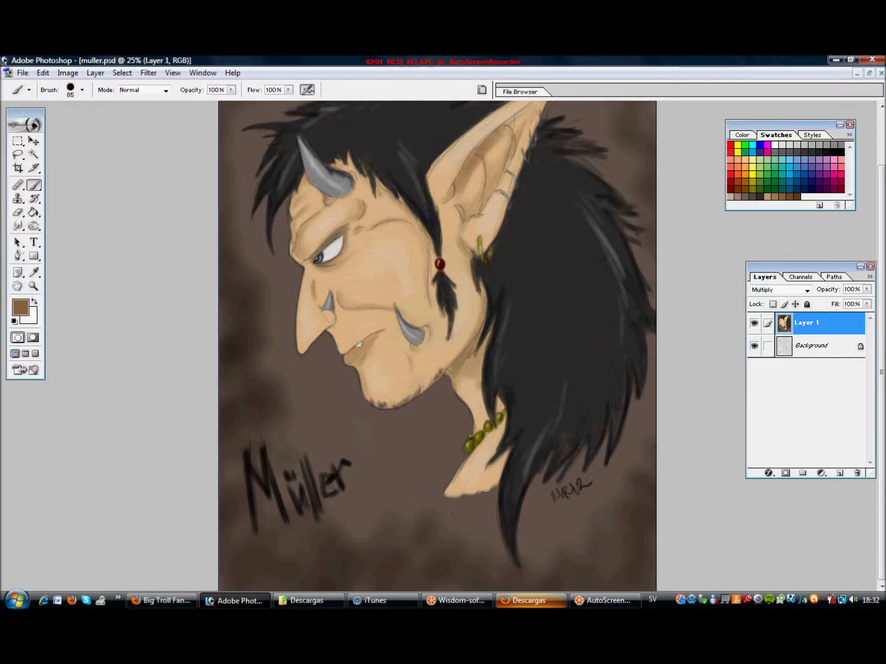
{"action": "left_click", "coordinate": [22, 73]}
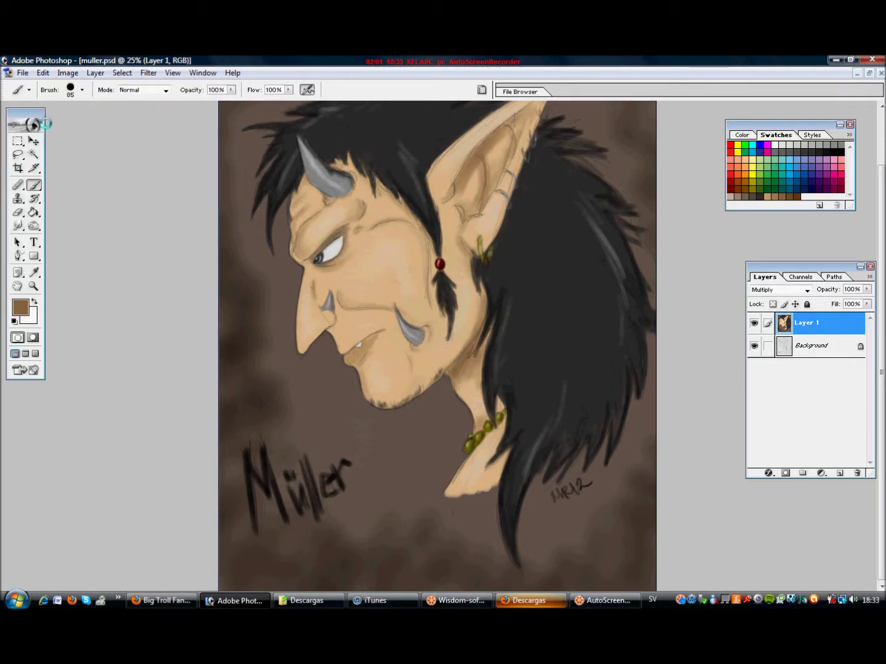
Save the portrait as a PNG copy, accepting the default PNG options
{"action": "left_click", "coordinate": [55, 177]}
{"action": "left_click", "coordinate": [590, 363]}
{"action": "left_click", "coordinate": [492, 314]}
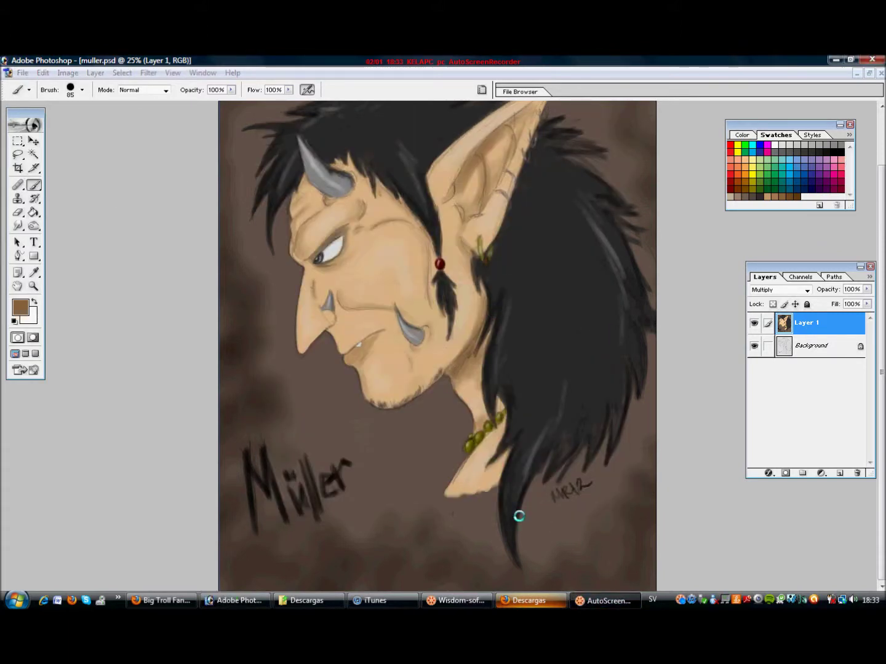